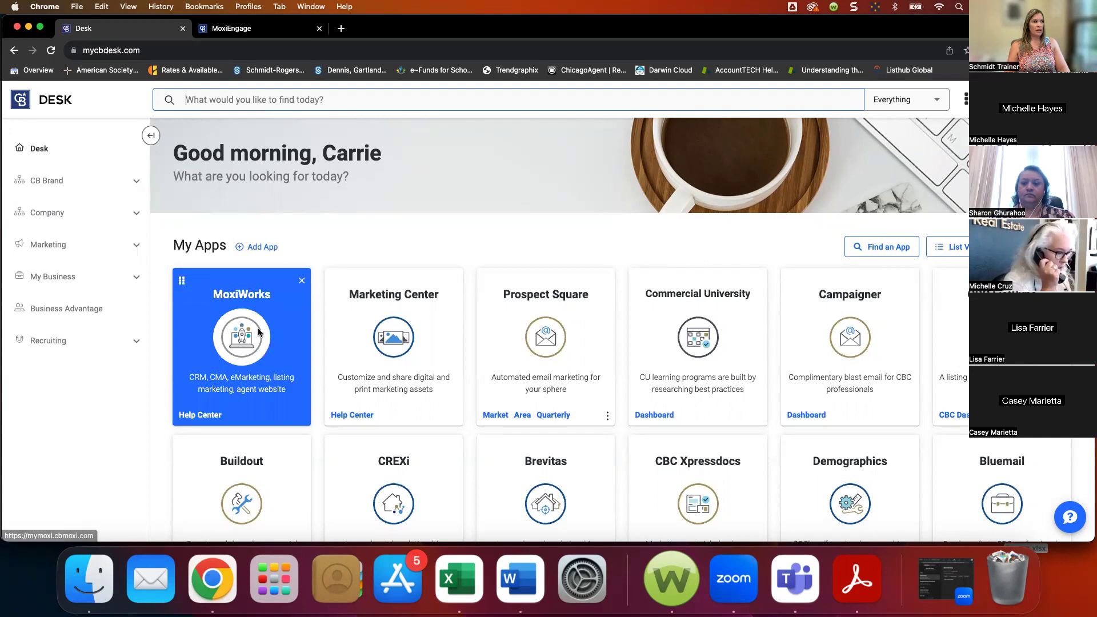
Switch to the MoxiEngage dashboard and review its sections from Stay in flow through Sales Flow and Goals Completion 2023
{"action": "left_click", "coordinate": [250, 30]}
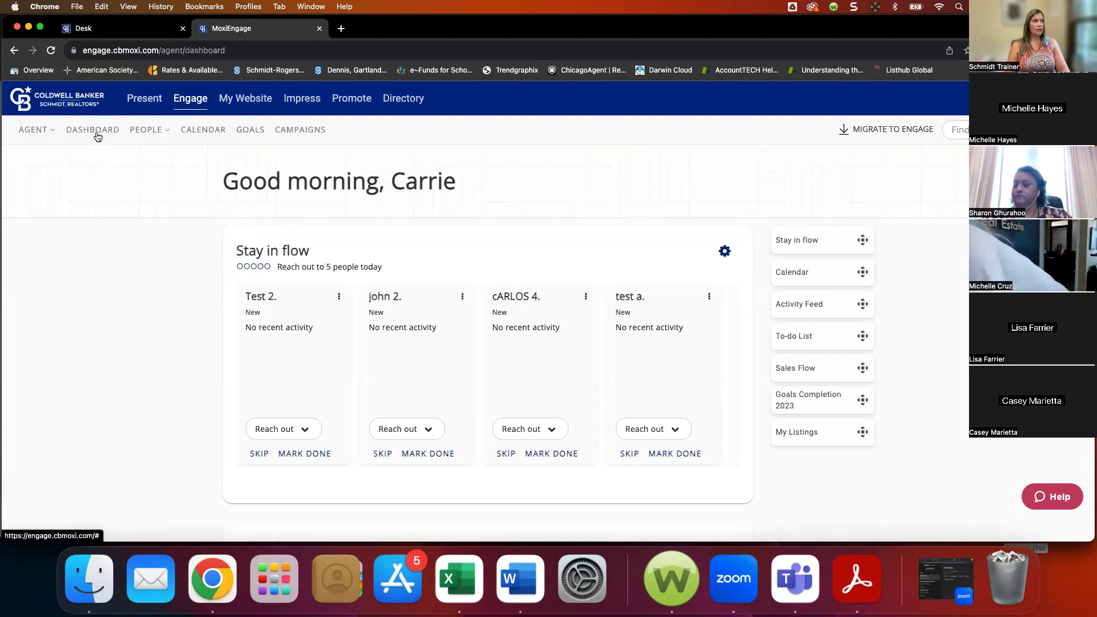
{"action": "scroll", "coordinate": [438, 345], "scroll_direction": "down", "scroll_amount": 2}
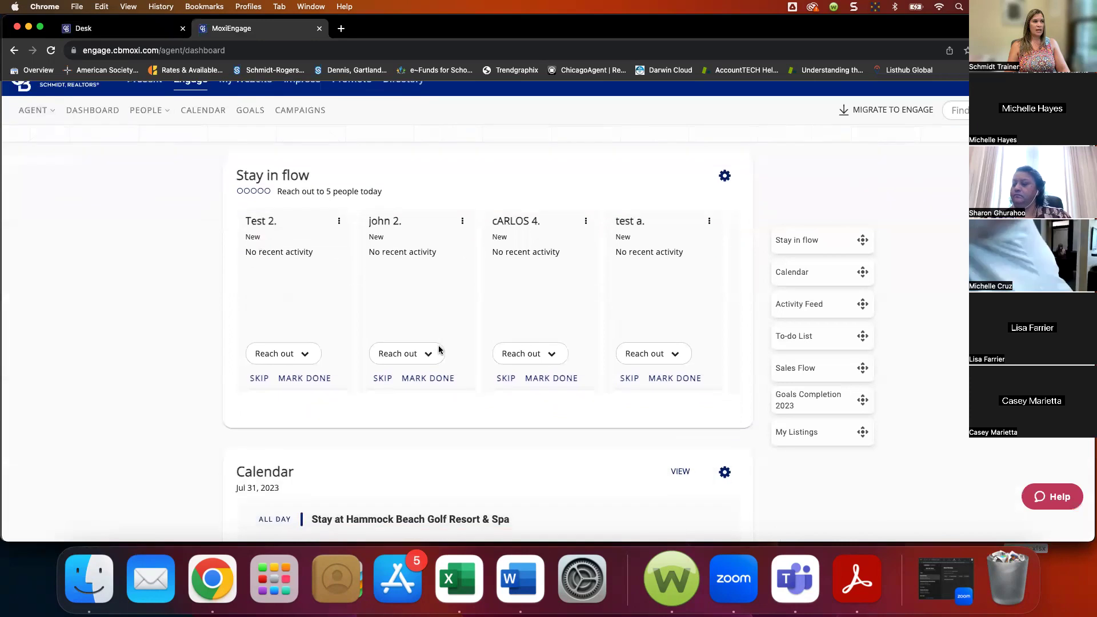
{"action": "scroll", "coordinate": [438, 348], "scroll_direction": "down", "scroll_amount": 5}
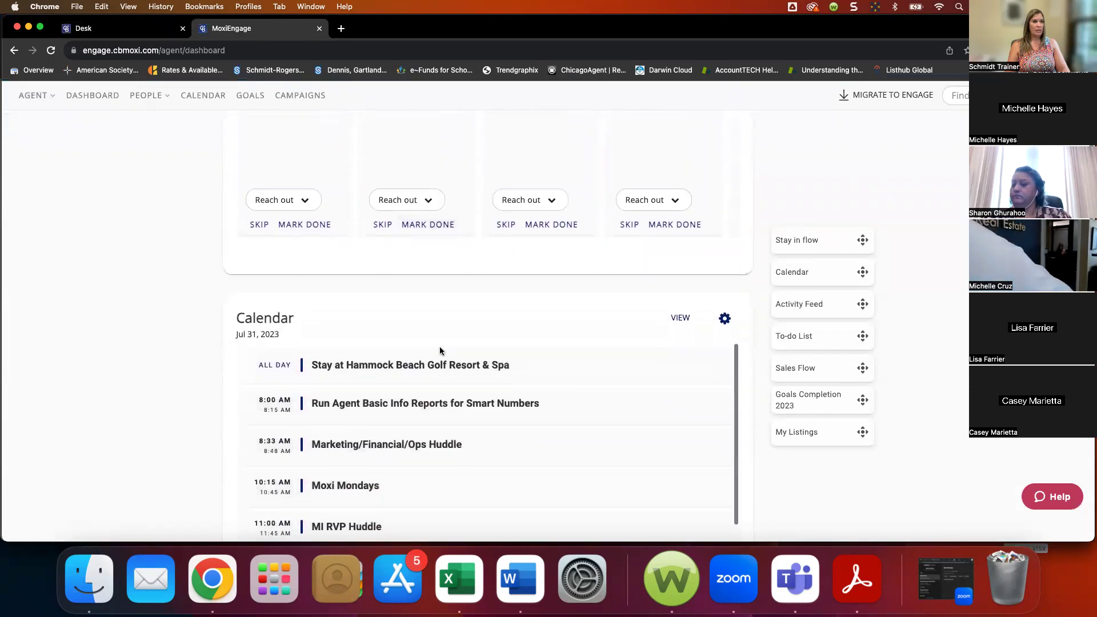
{"action": "scroll", "coordinate": [196, 347], "scroll_direction": "up", "scroll_amount": 8}
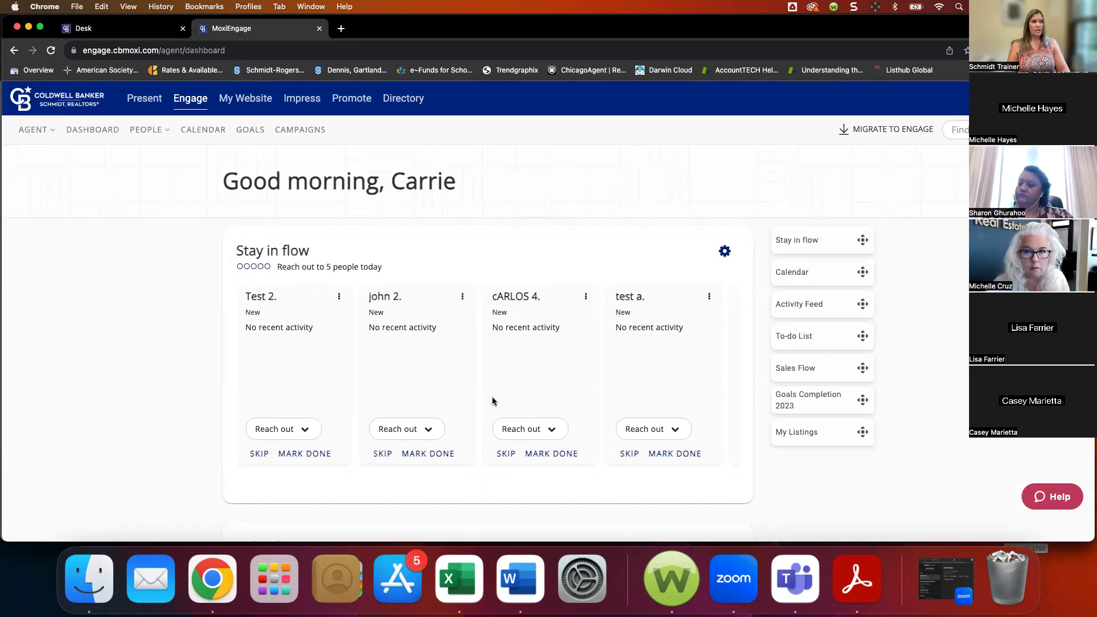
{"action": "scroll", "coordinate": [492, 396], "scroll_direction": "down", "scroll_amount": 5}
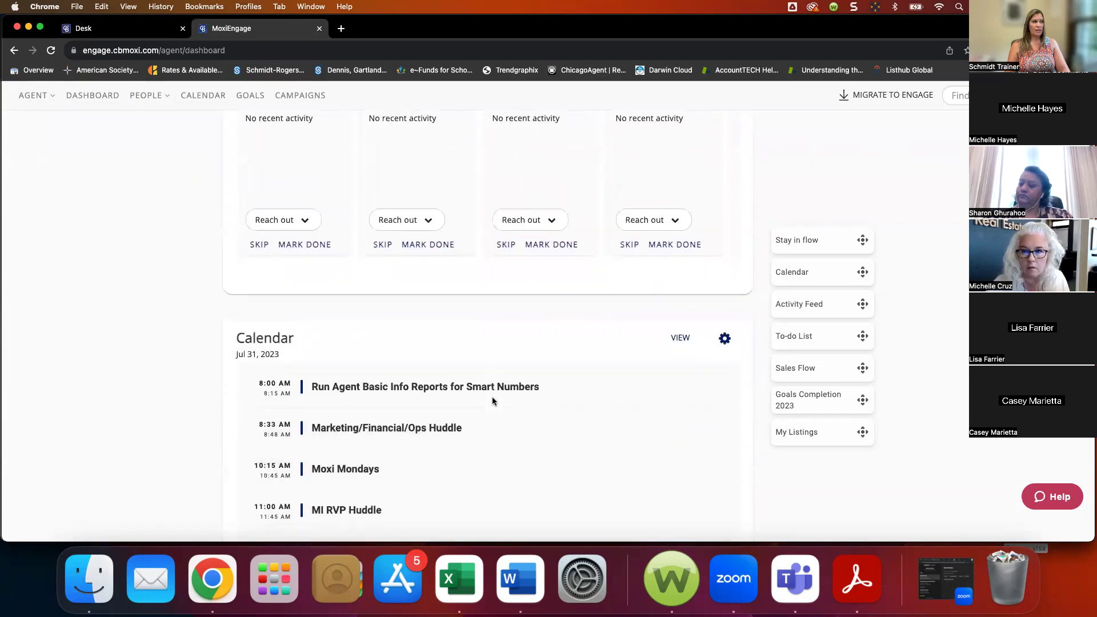
{"action": "scroll", "coordinate": [492, 399], "scroll_direction": "down", "scroll_amount": 4}
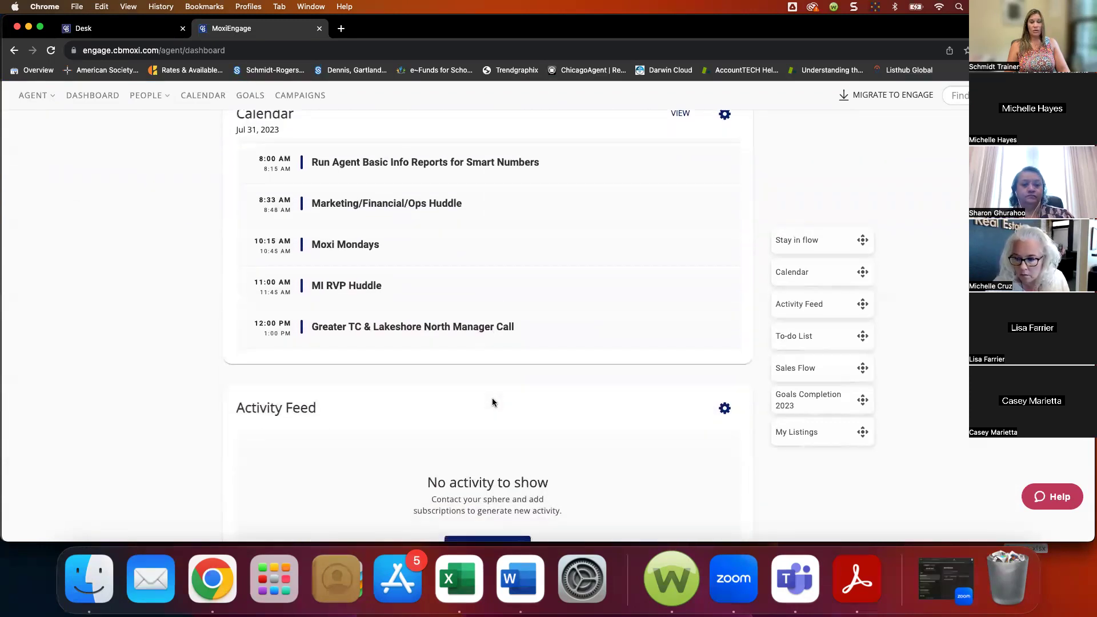
{"action": "scroll", "coordinate": [492, 403], "scroll_direction": "down", "scroll_amount": 4}
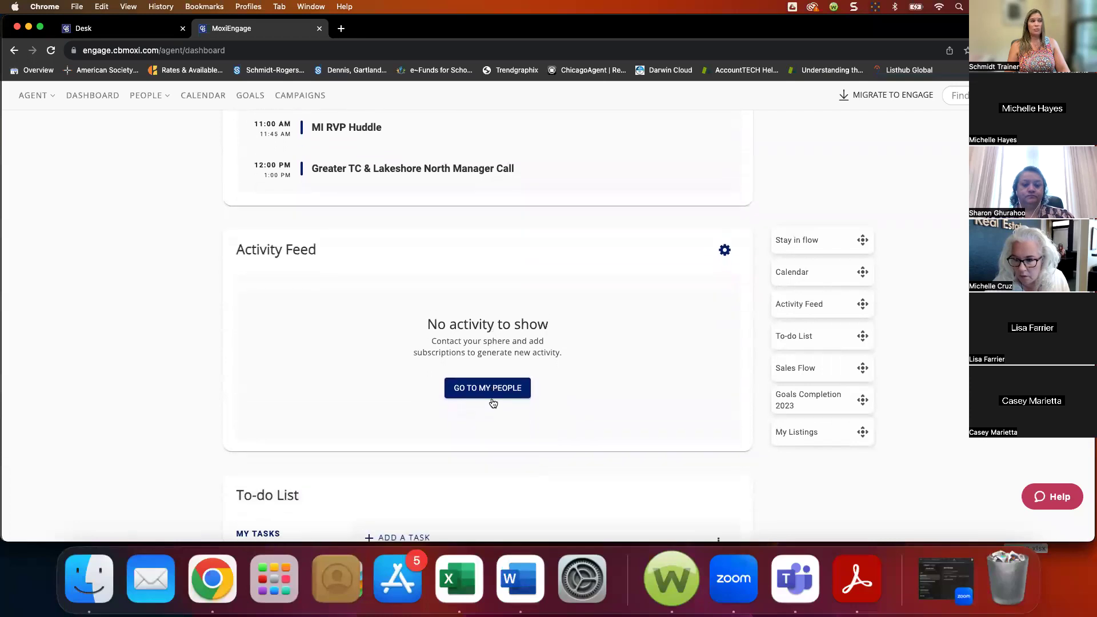
{"action": "scroll", "coordinate": [493, 404], "scroll_direction": "down", "scroll_amount": 2}
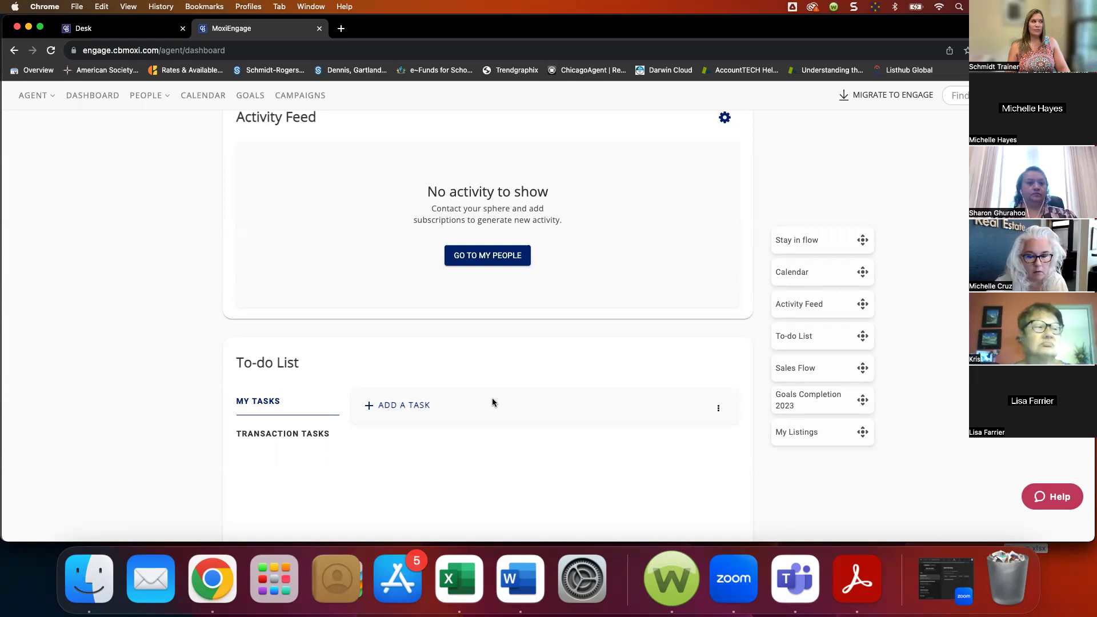
{"action": "scroll", "coordinate": [492, 398], "scroll_direction": "down", "scroll_amount": 5}
{"action": "scroll", "coordinate": [511, 440], "scroll_direction": "down", "scroll_amount": 7}
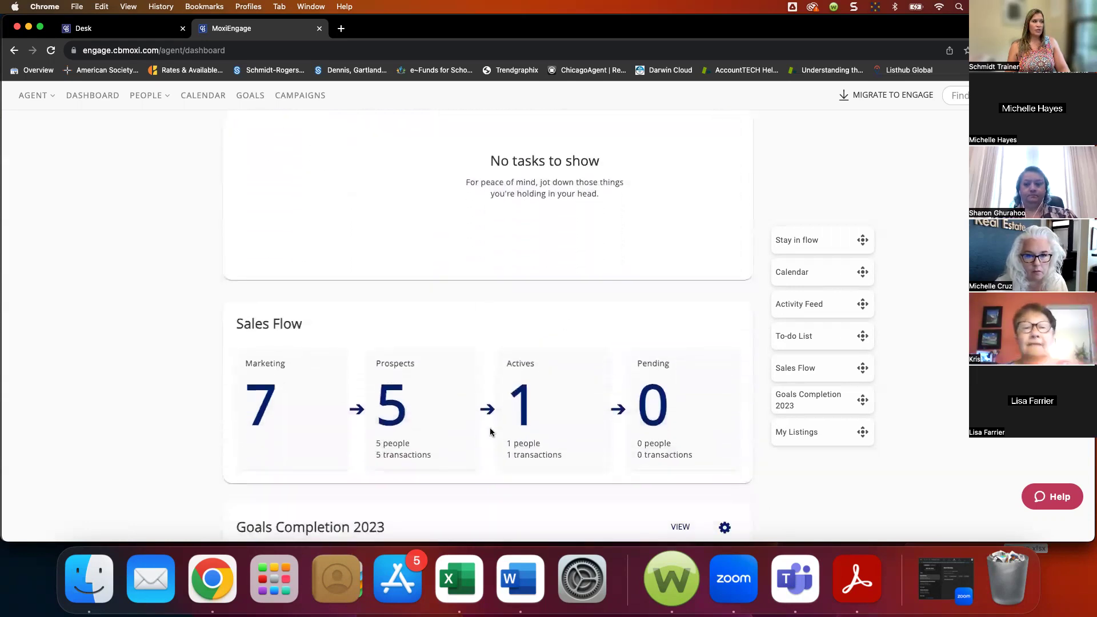
{"action": "scroll", "coordinate": [489, 429], "scroll_direction": "down", "scroll_amount": 4}
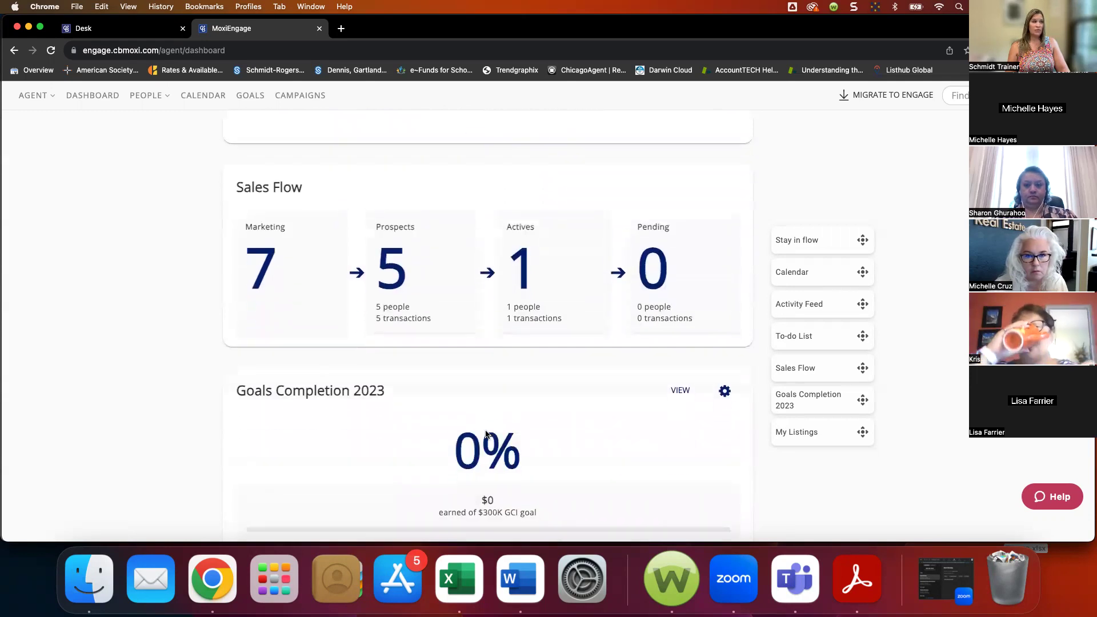
{"action": "scroll", "coordinate": [487, 434], "scroll_direction": "down", "scroll_amount": 1}
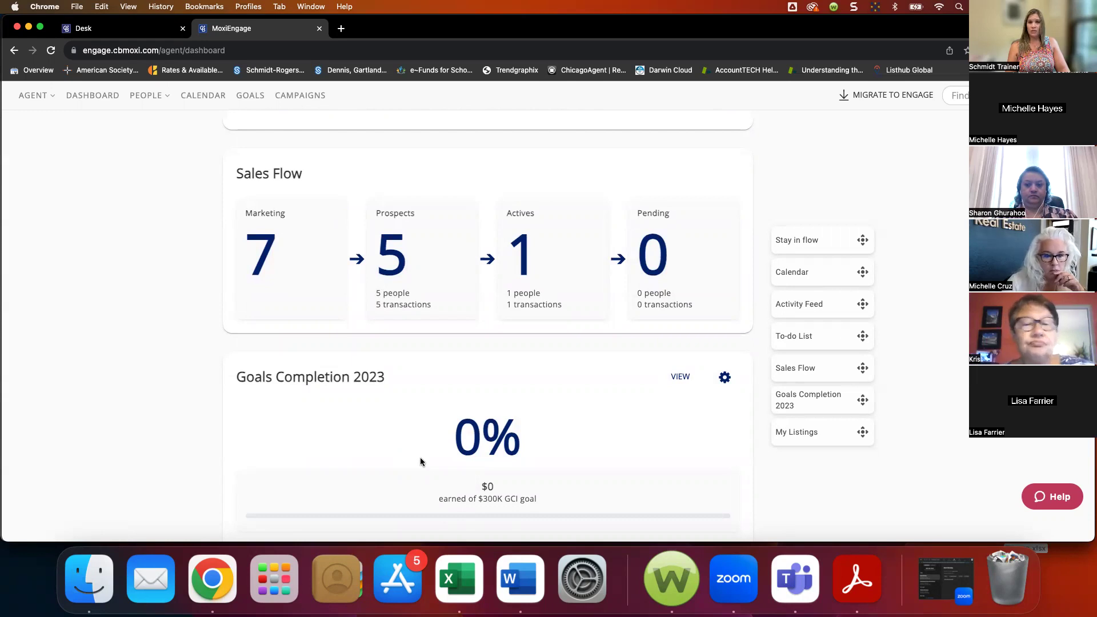
{"action": "scroll", "coordinate": [423, 463], "scroll_direction": "up", "scroll_amount": 15}
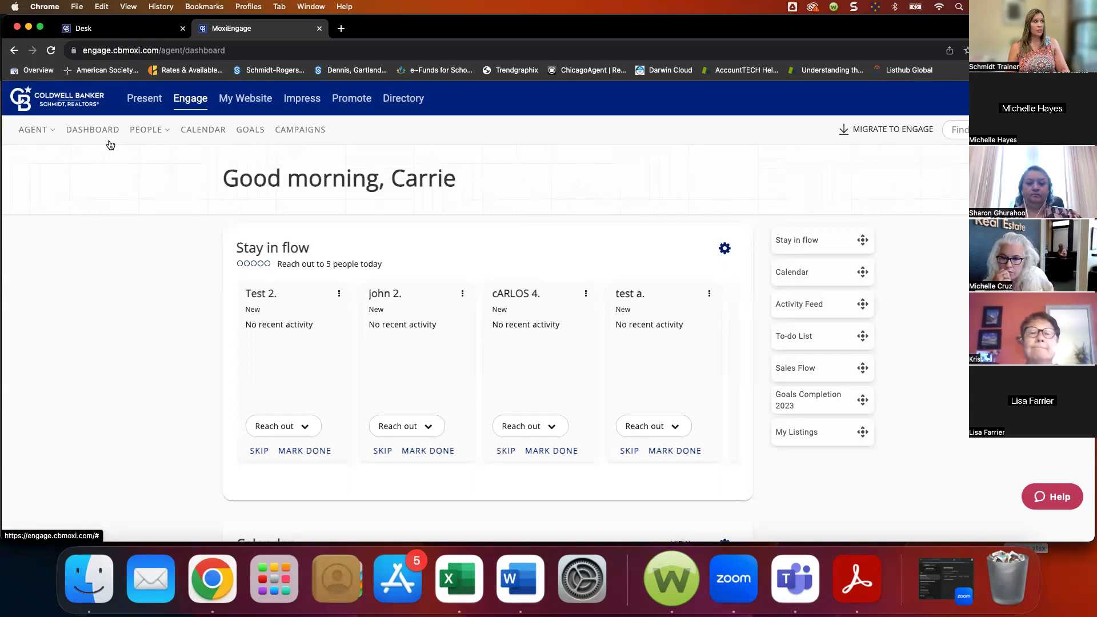
Launch the Categorize Wizard from the My People list and look over the uncategorized contacts
{"action": "left_click", "coordinate": [145, 134]}
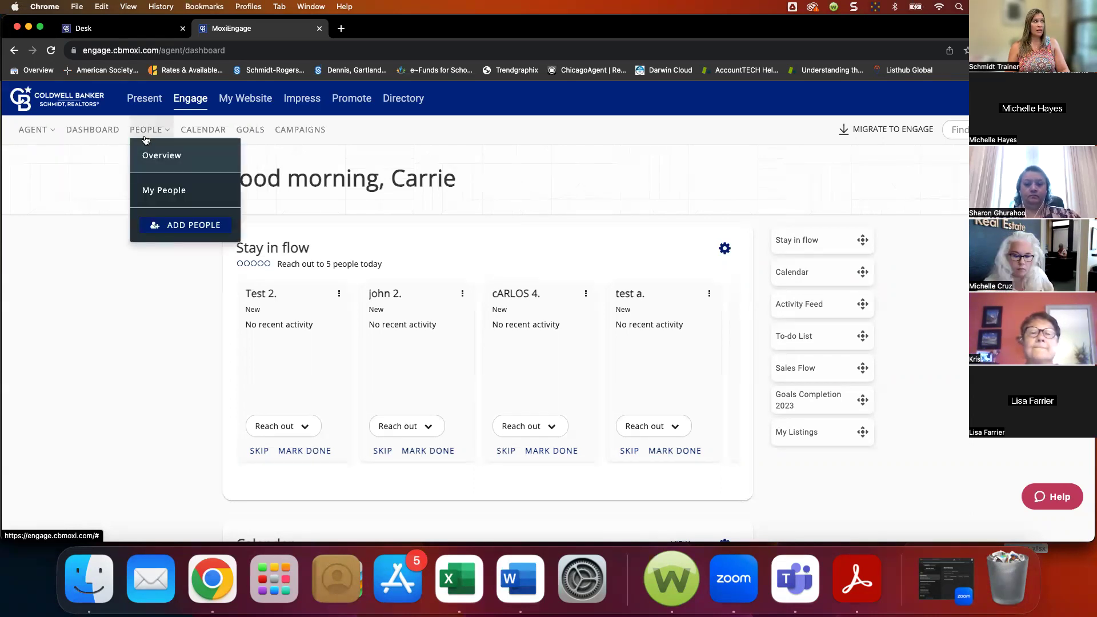
{"action": "left_click", "coordinate": [159, 195]}
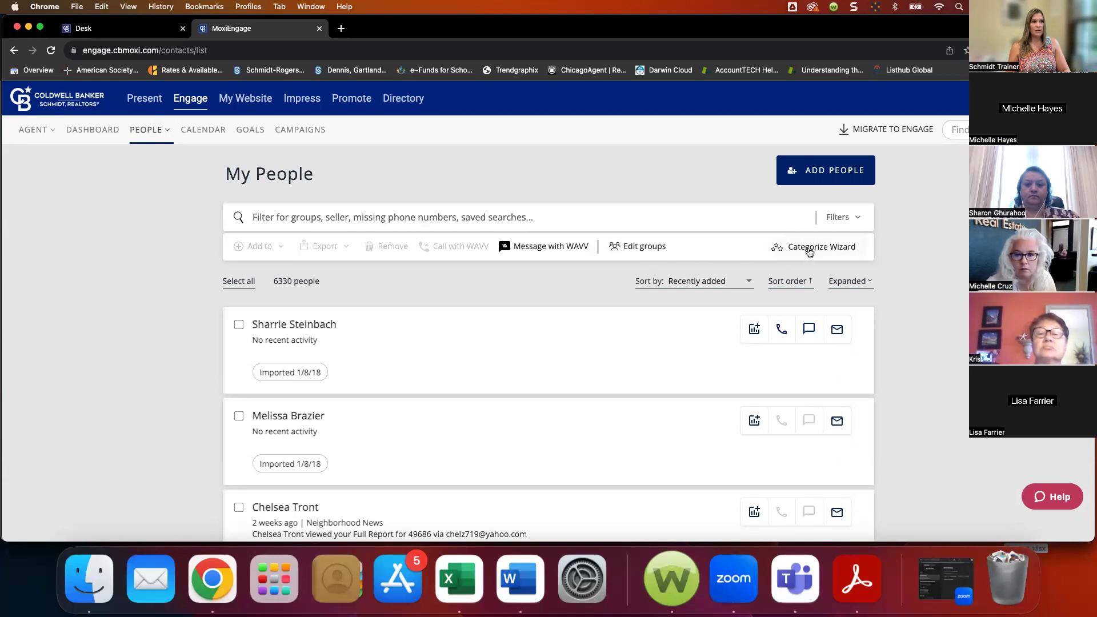
{"action": "left_click", "coordinate": [817, 251]}
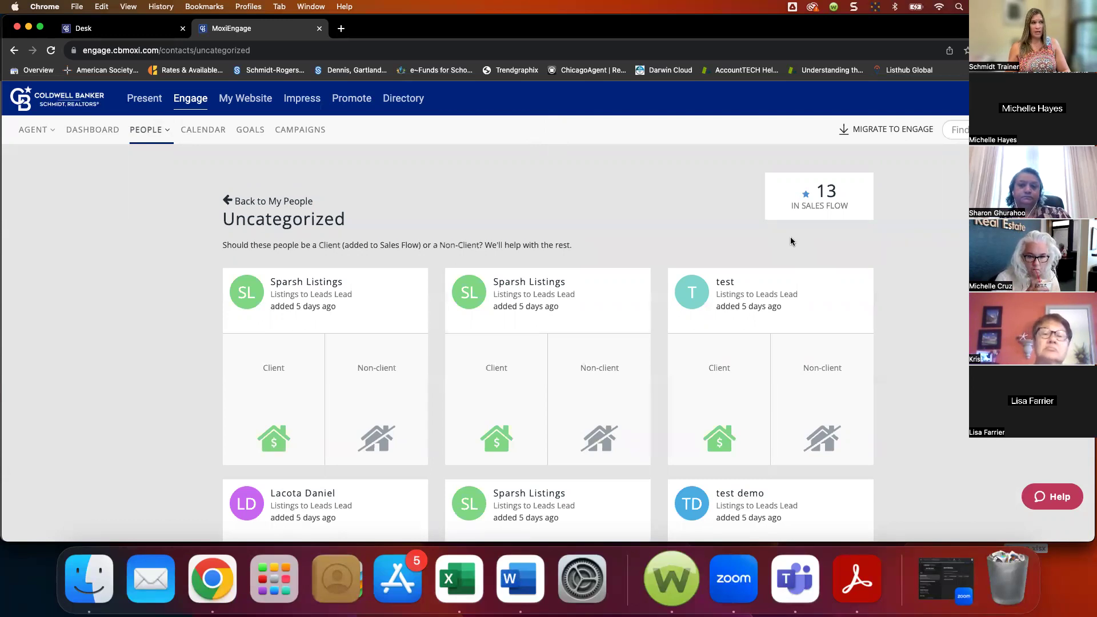
{"action": "scroll", "coordinate": [881, 313], "scroll_direction": "down", "scroll_amount": 5}
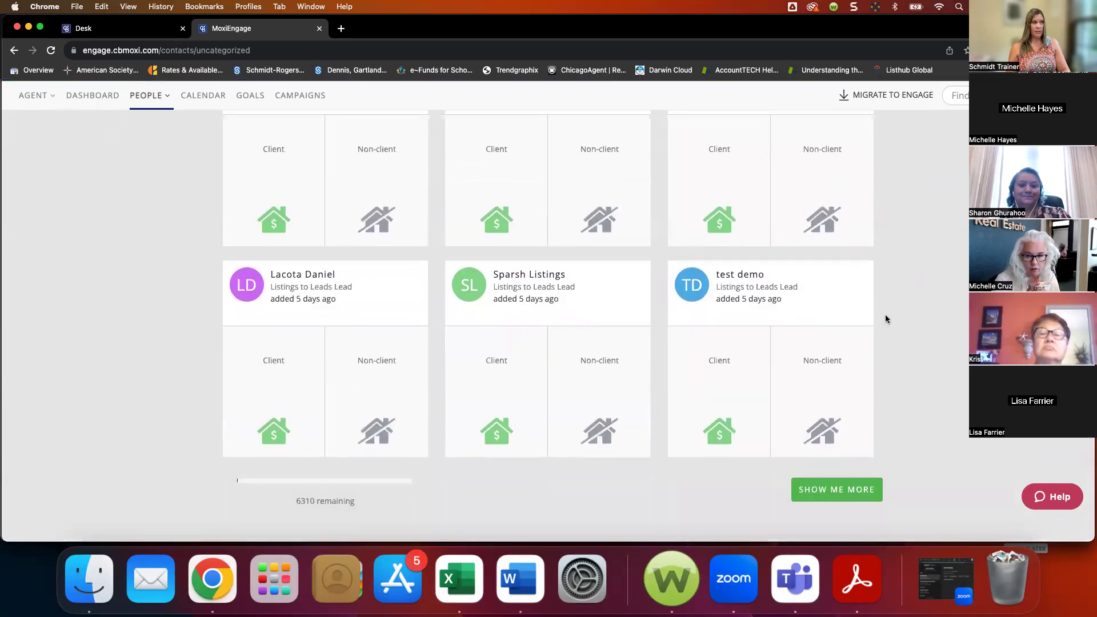
{"action": "scroll", "coordinate": [886, 318], "scroll_direction": "up", "scroll_amount": 5}
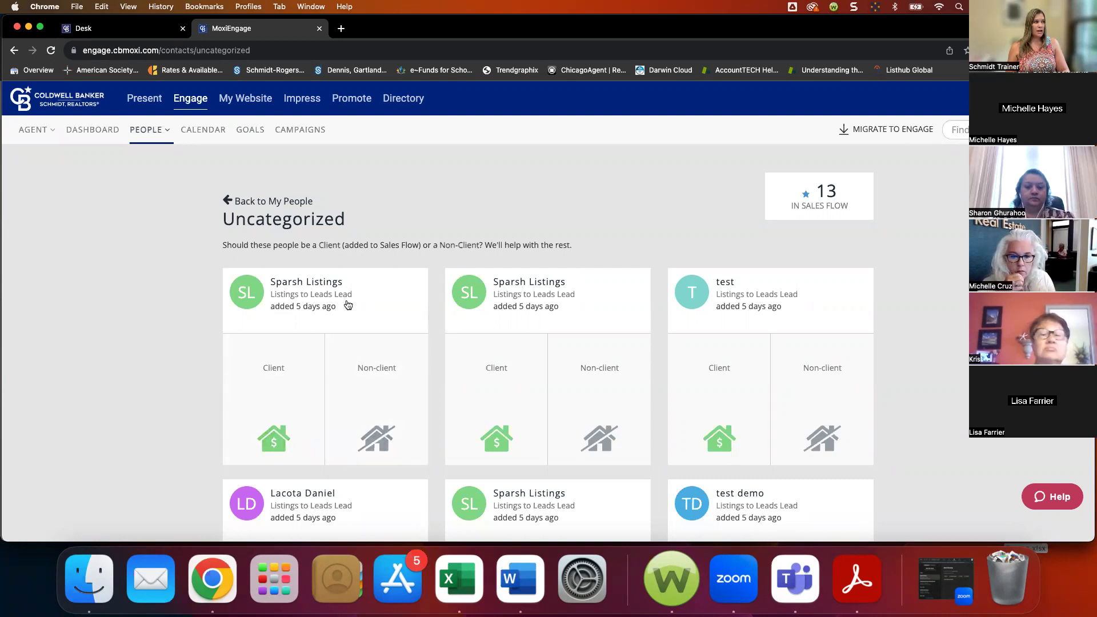
{"action": "scroll", "coordinate": [337, 311], "scroll_direction": "down", "scroll_amount": 2}
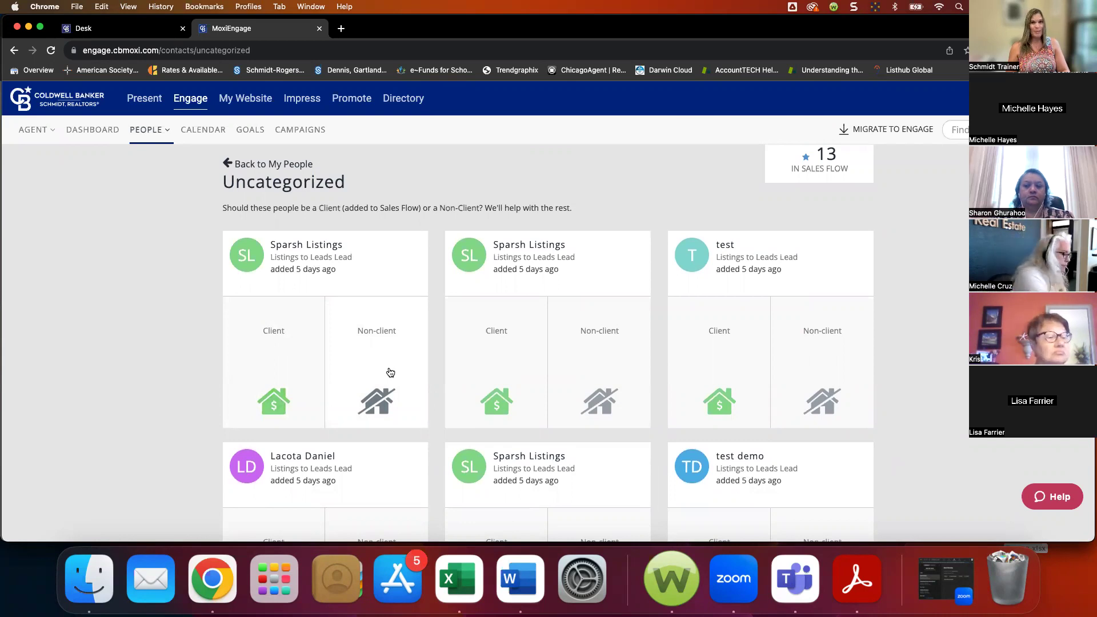
Categorize the first uncategorized lead as a client, qualifying it with None of these for past seller or buyer
{"action": "left_click", "coordinate": [292, 381]}
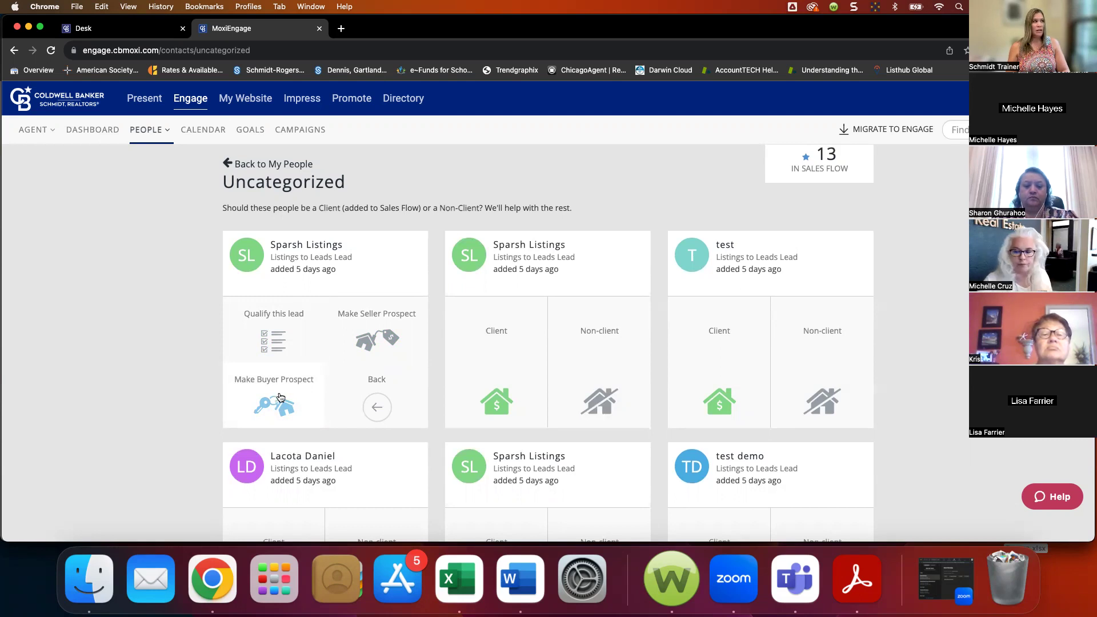
{"action": "left_click", "coordinate": [286, 330]}
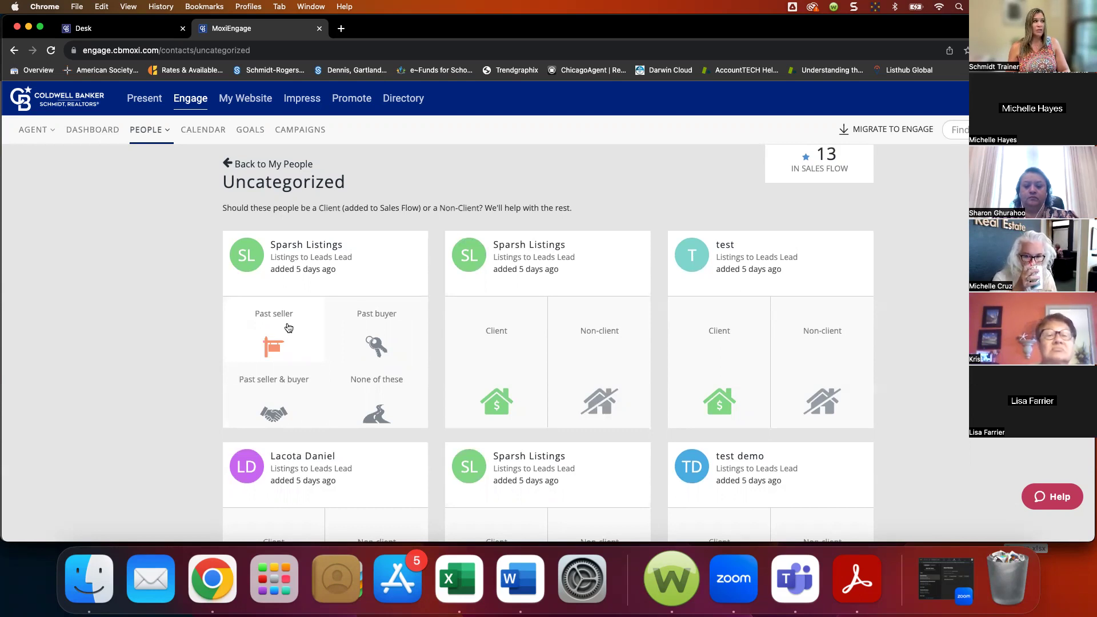
{"action": "left_click", "coordinate": [387, 398]}
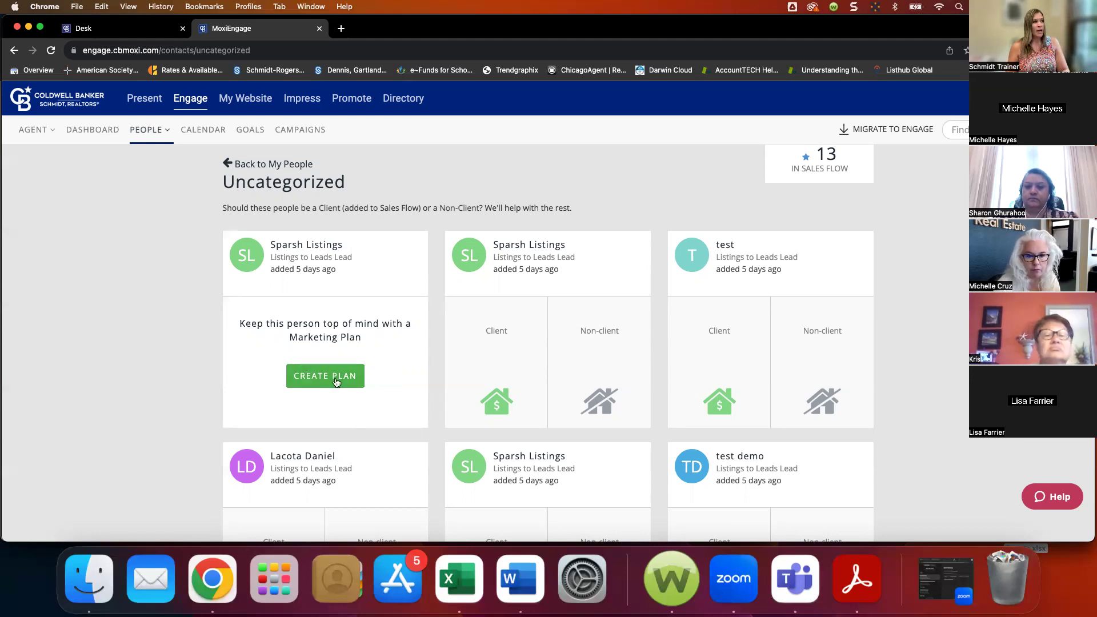
Check the client choices for the second uncategorized lead, then treat it as a non-client and remove it from Engage
{"action": "left_click", "coordinate": [506, 359]}
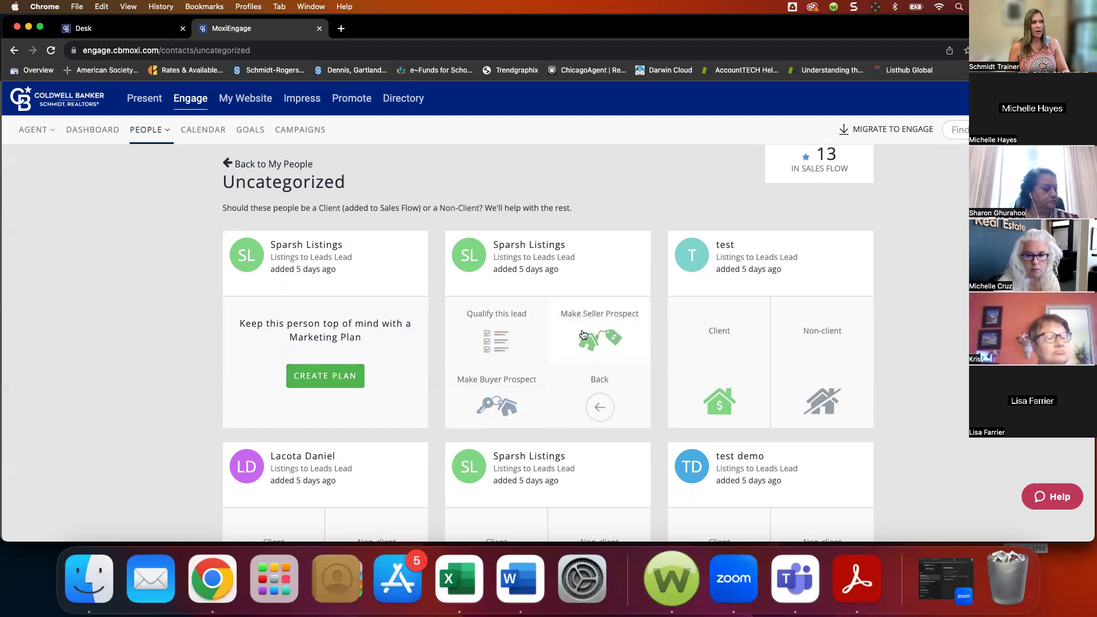
{"action": "left_click", "coordinate": [603, 405]}
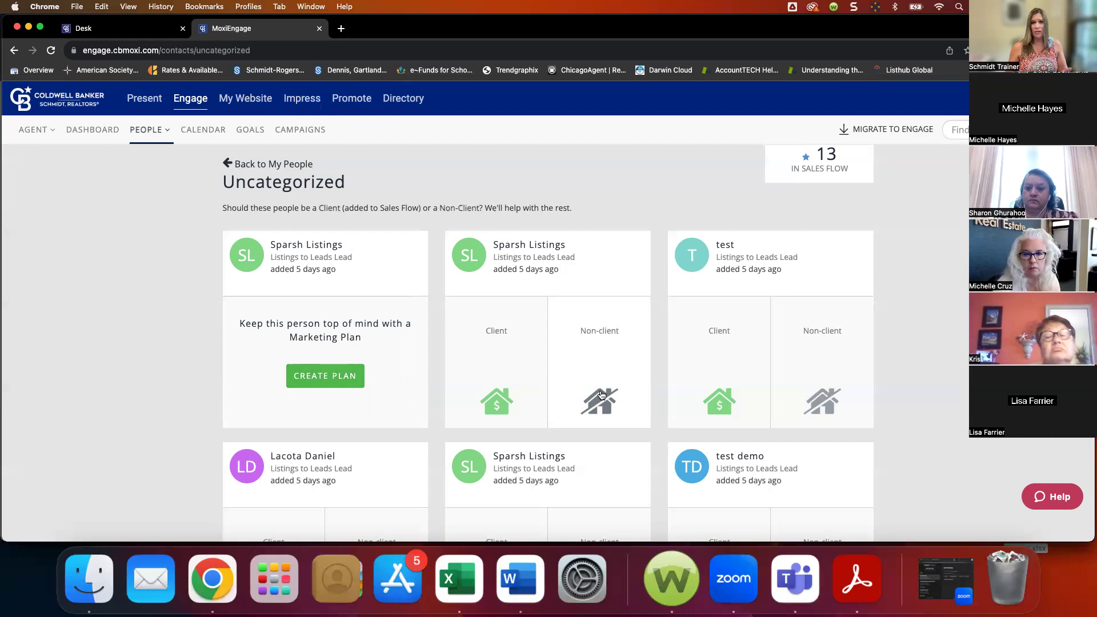
{"action": "left_click", "coordinate": [604, 393]}
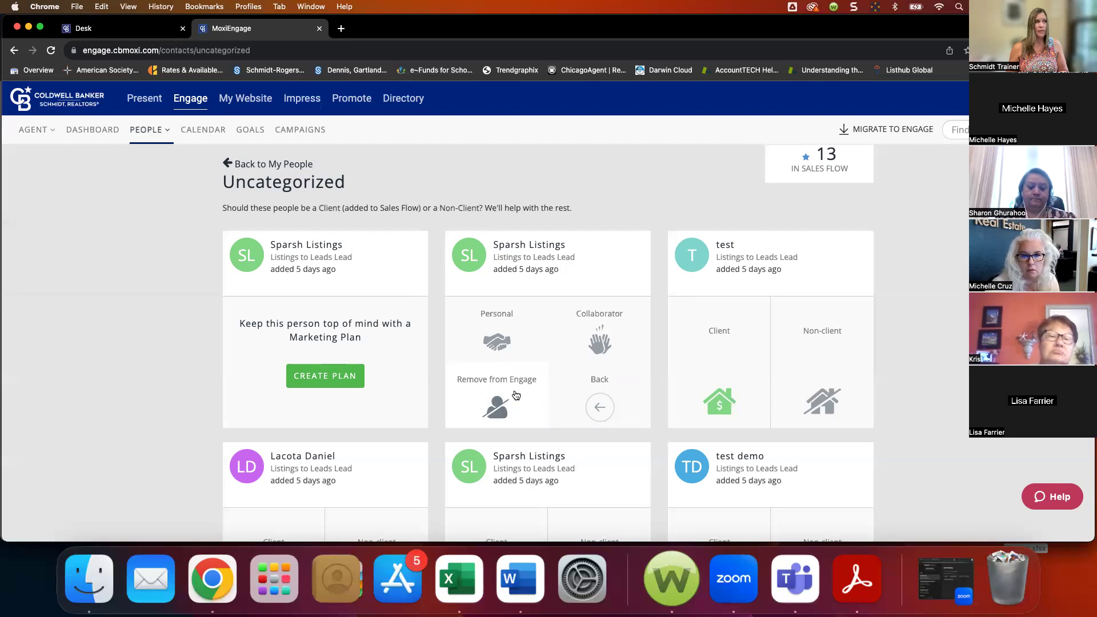
{"action": "left_click", "coordinate": [516, 394]}
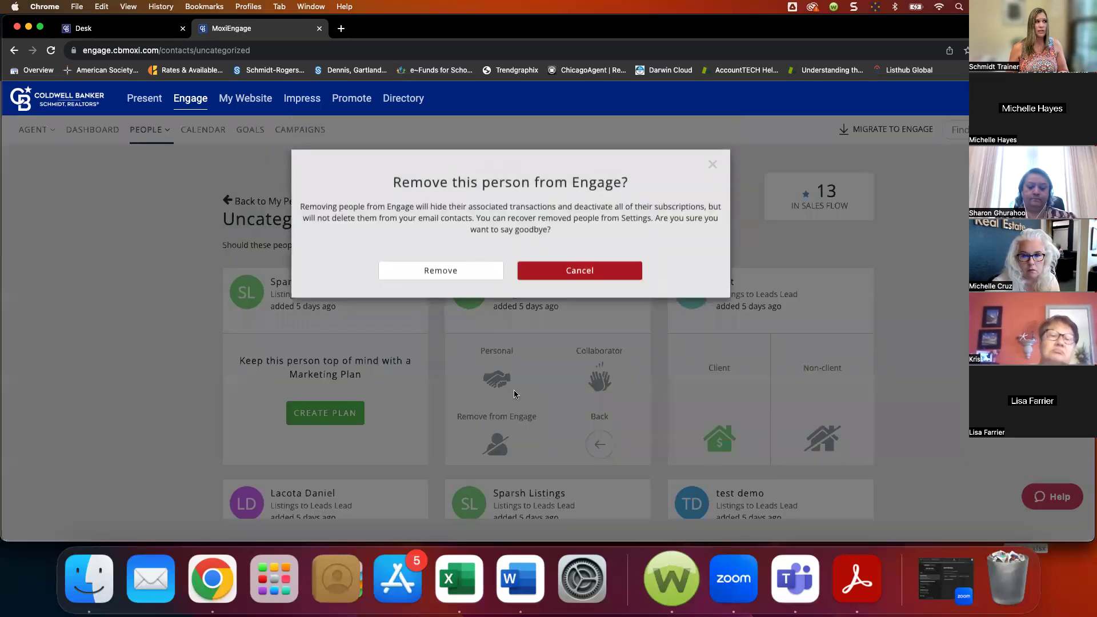
{"action": "left_click", "coordinate": [484, 279]}
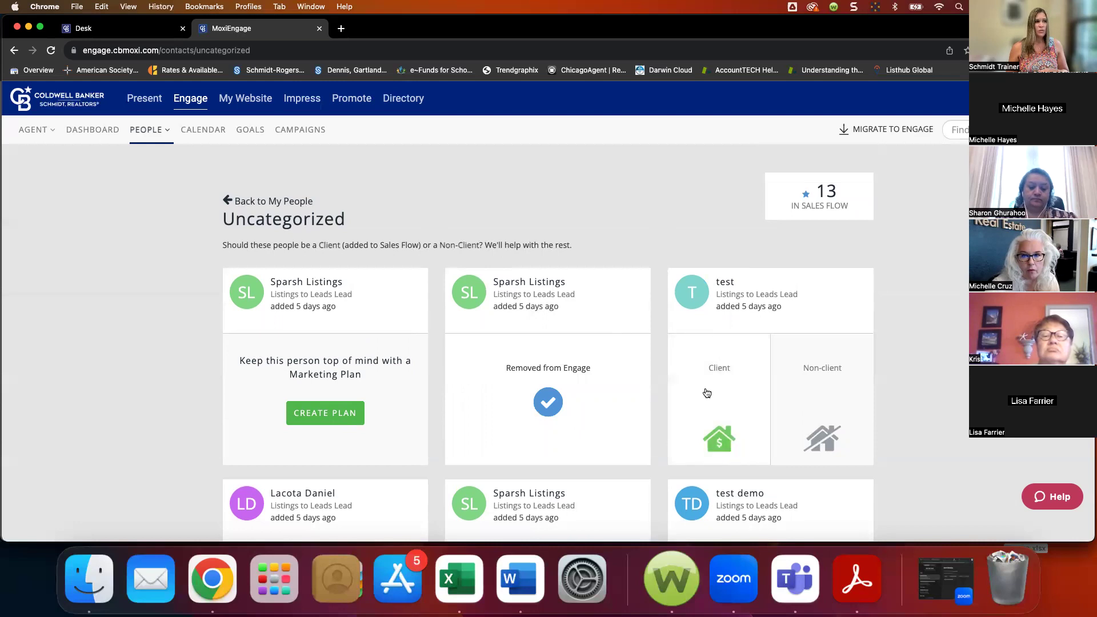
Categorize the lead "test" as a client and seller prospect, and bring up the next batch of uncategorized people
{"action": "left_click", "coordinate": [717, 375]}
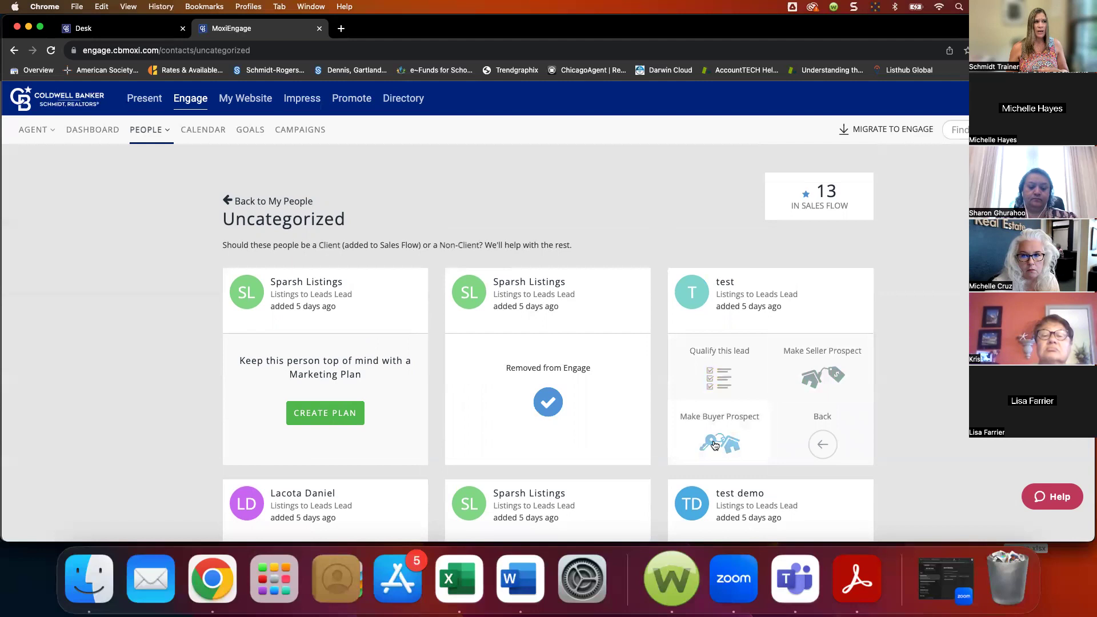
{"action": "left_click", "coordinate": [812, 375]}
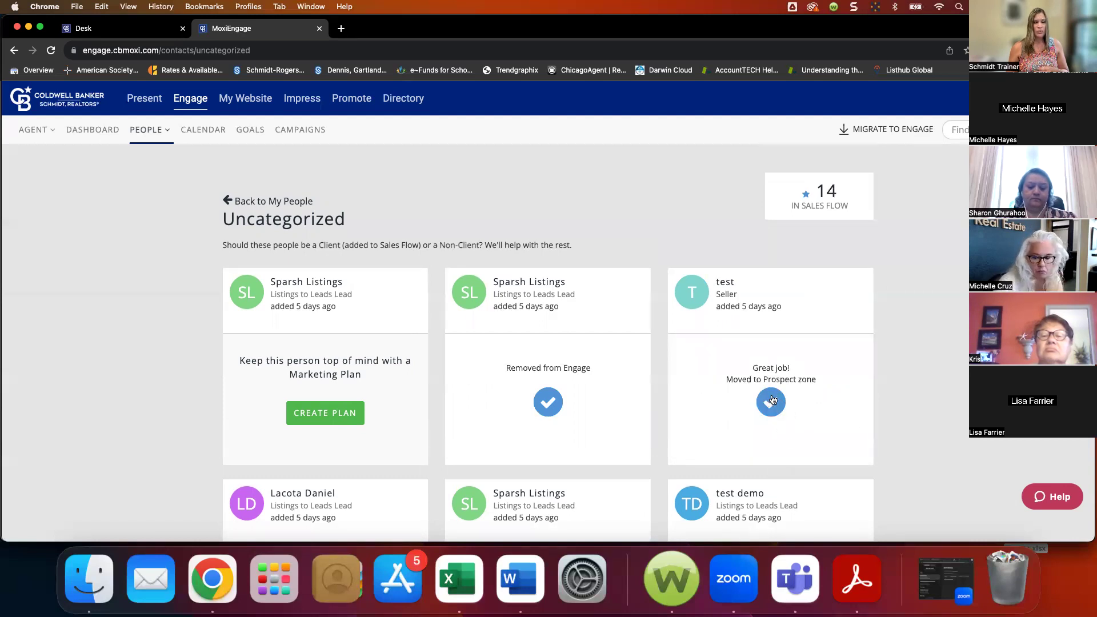
{"action": "scroll", "coordinate": [576, 448], "scroll_direction": "down", "scroll_amount": 3}
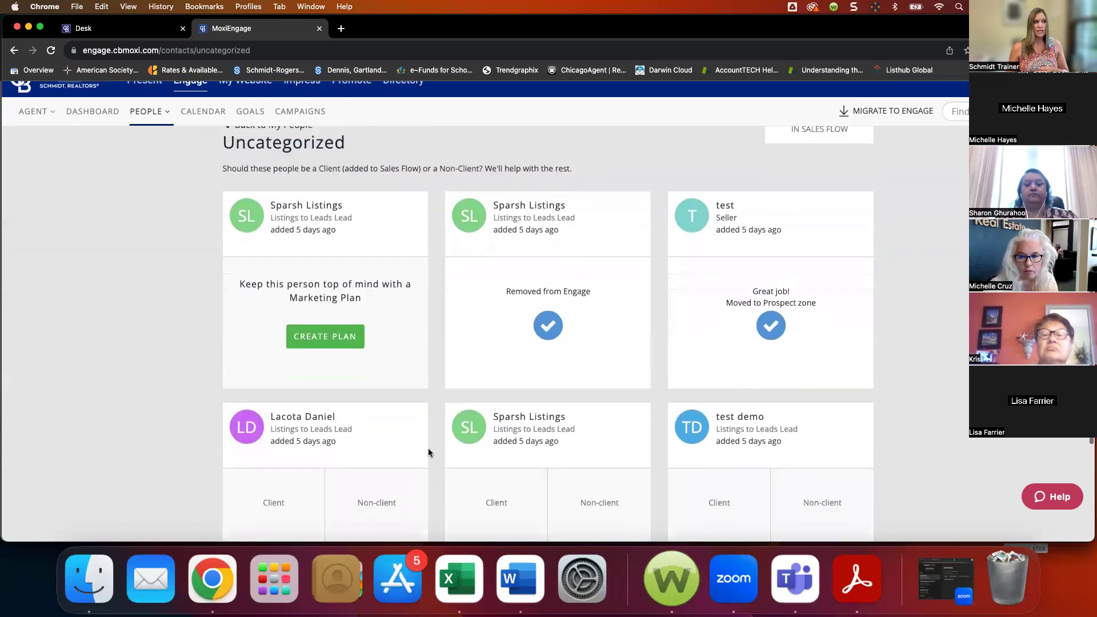
{"action": "scroll", "coordinate": [576, 448], "scroll_direction": "down", "scroll_amount": 5}
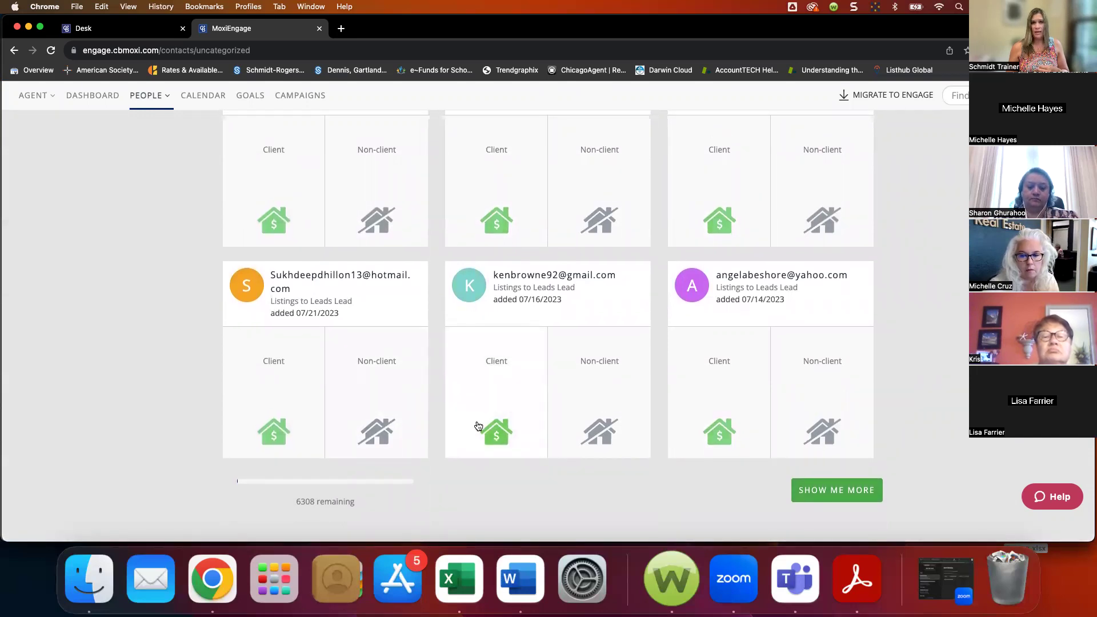
{"action": "scroll", "coordinate": [478, 426], "scroll_direction": "up", "scroll_amount": 5}
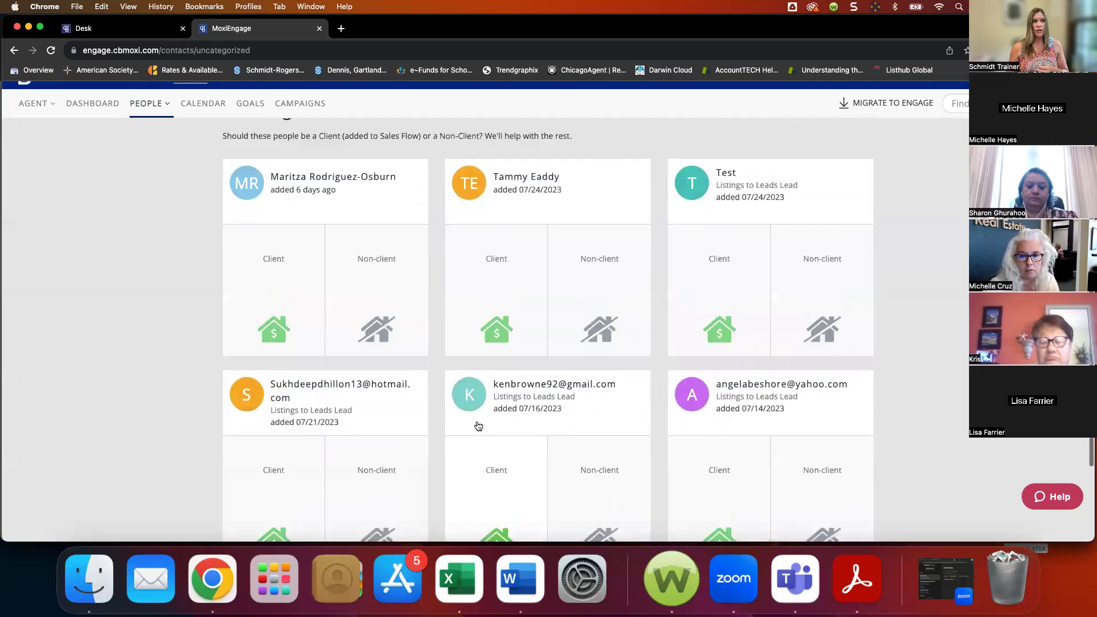
Return to the My People list and open the profile of the contact with recent Neighborhood News activity
{"action": "left_click", "coordinate": [147, 136]}
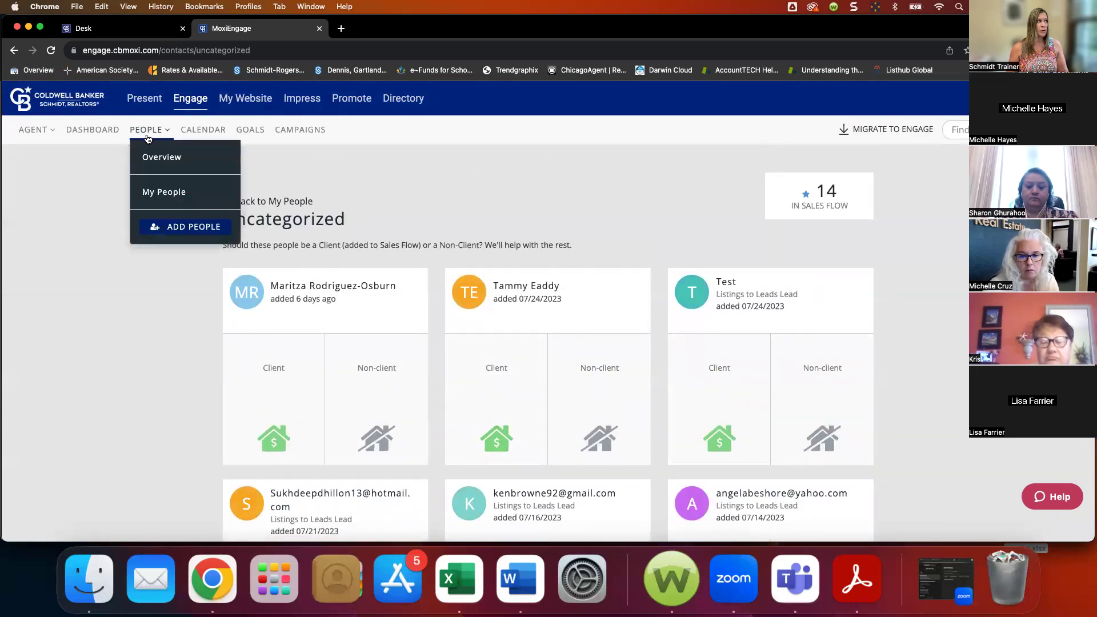
{"action": "left_click", "coordinate": [163, 189]}
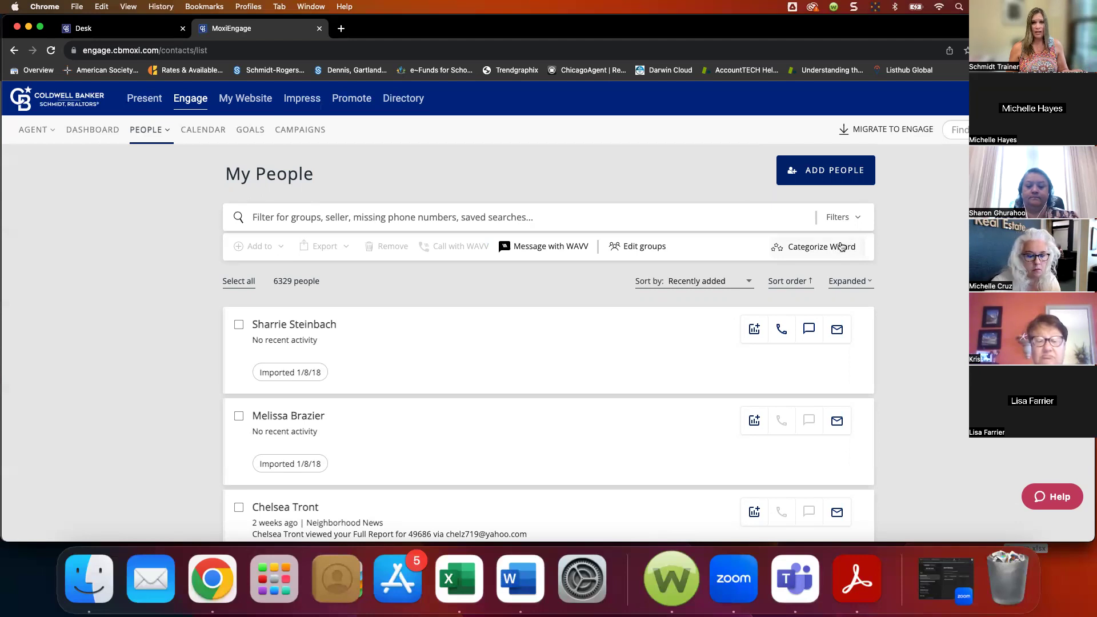
{"action": "scroll", "coordinate": [447, 343], "scroll_direction": "down", "scroll_amount": 4}
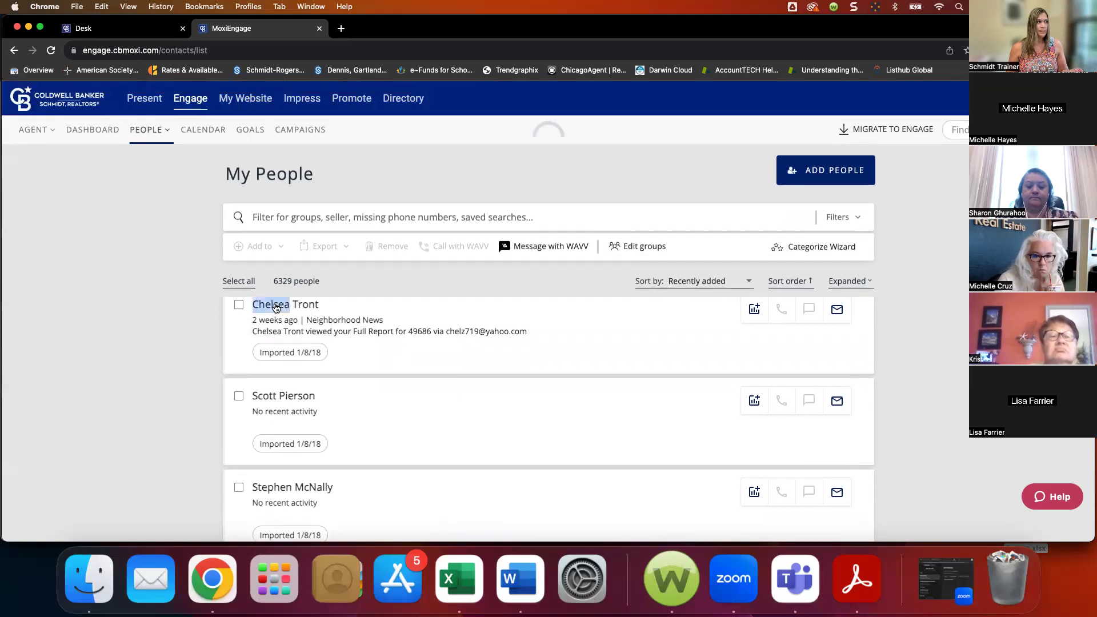
{"action": "left_click", "coordinate": [274, 306]}
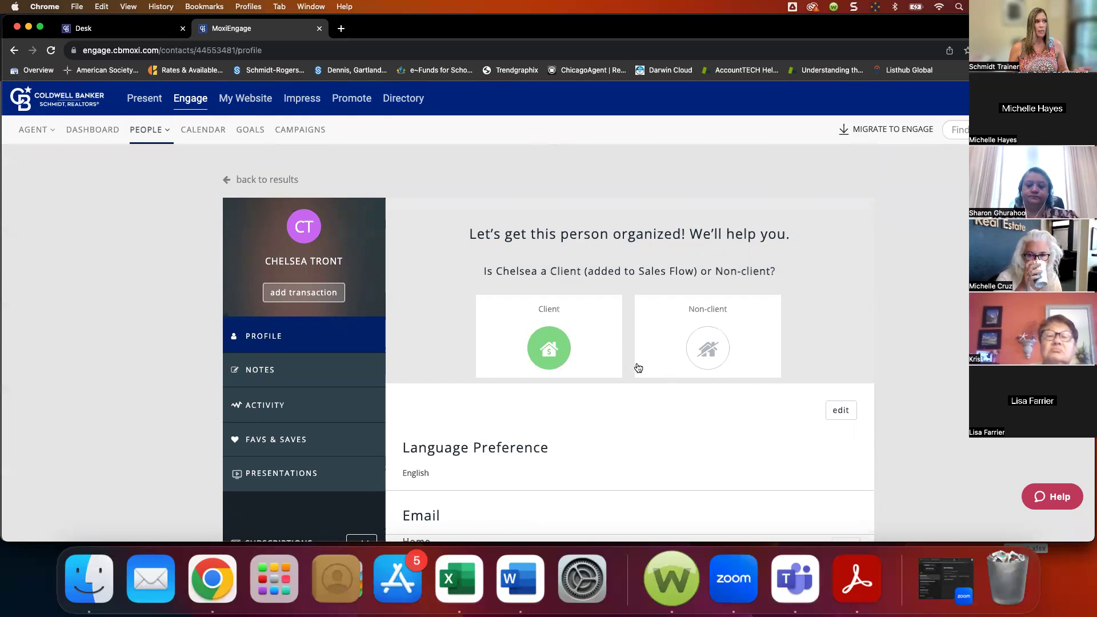
Categorize the open contact as a client and make them a seller prospect
{"action": "left_click", "coordinate": [538, 342]}
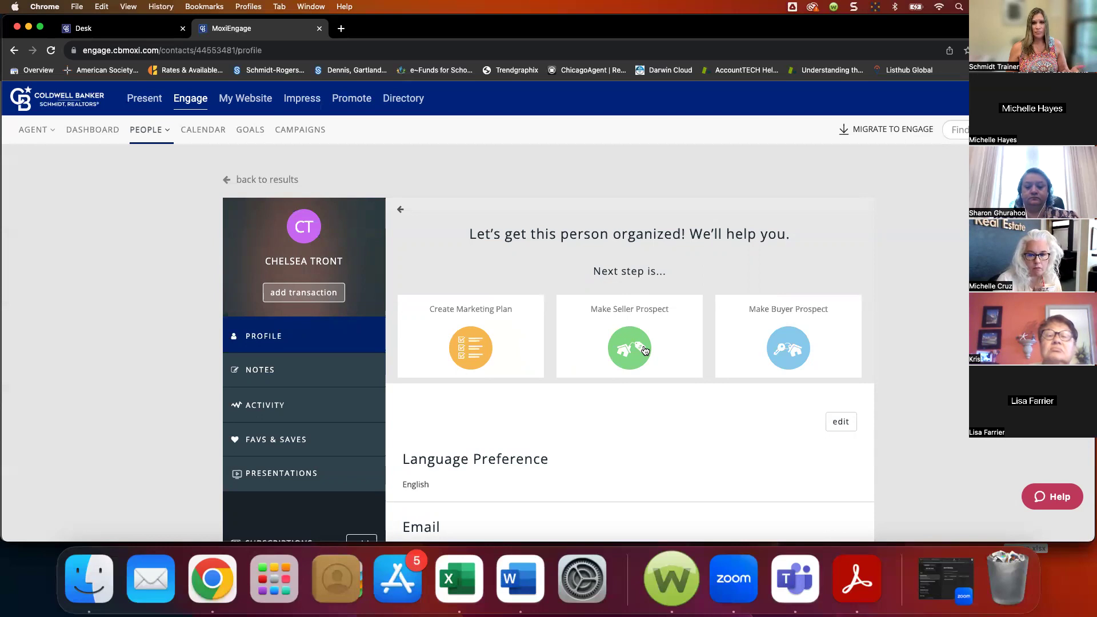
{"action": "scroll", "coordinate": [645, 348], "scroll_direction": "down", "scroll_amount": 2}
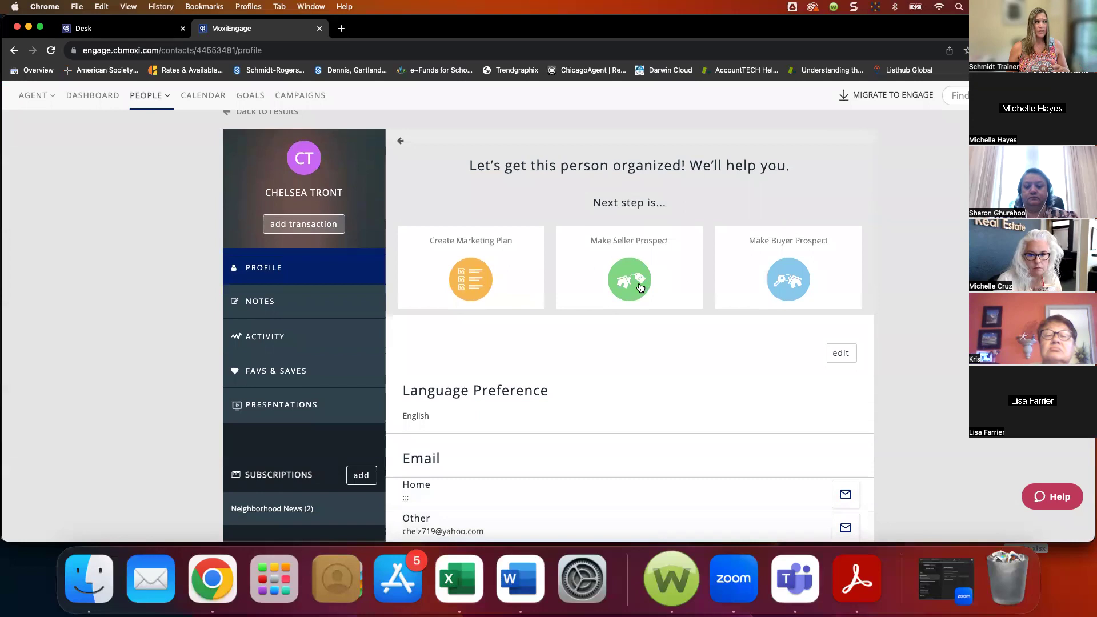
{"action": "left_click", "coordinate": [641, 288]}
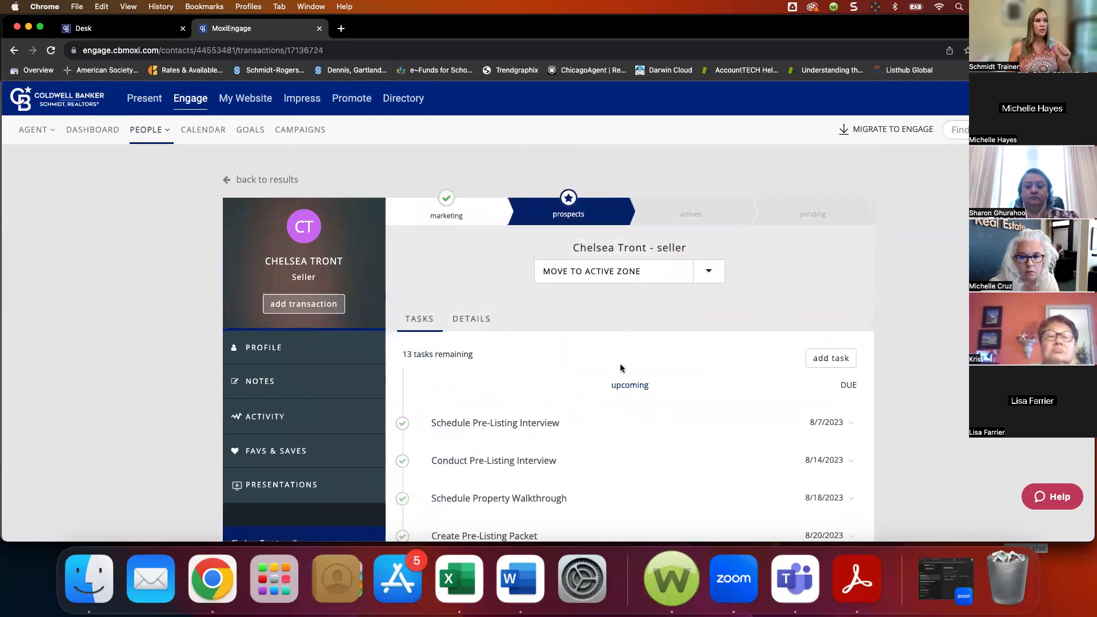
Review the seller prospect's upcoming tasks and delete the Schedule Pre-Listing Interview task
{"action": "scroll", "coordinate": [617, 363], "scroll_direction": "down", "scroll_amount": 2}
{"action": "scroll", "coordinate": [615, 362], "scroll_direction": "down", "scroll_amount": 3}
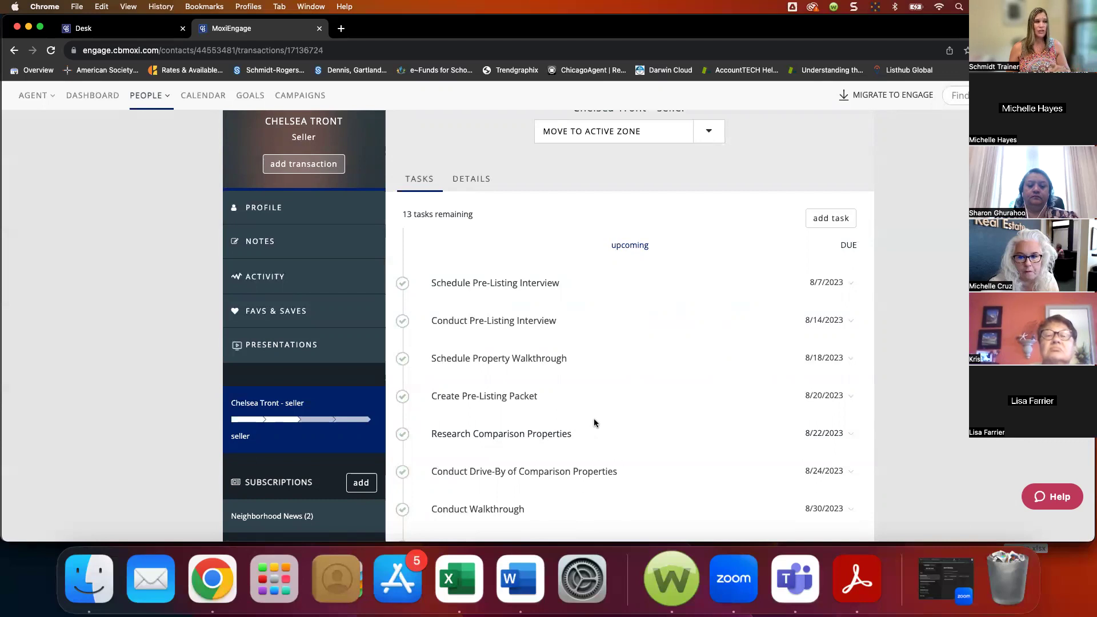
{"action": "left_click", "coordinate": [841, 288]}
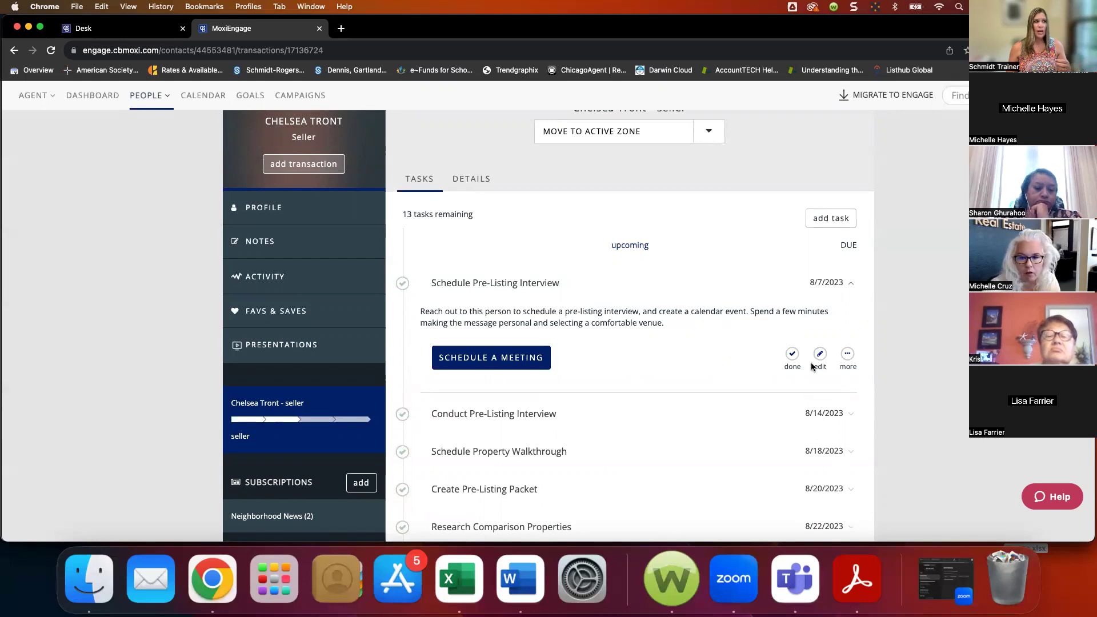
{"action": "left_click", "coordinate": [849, 364]}
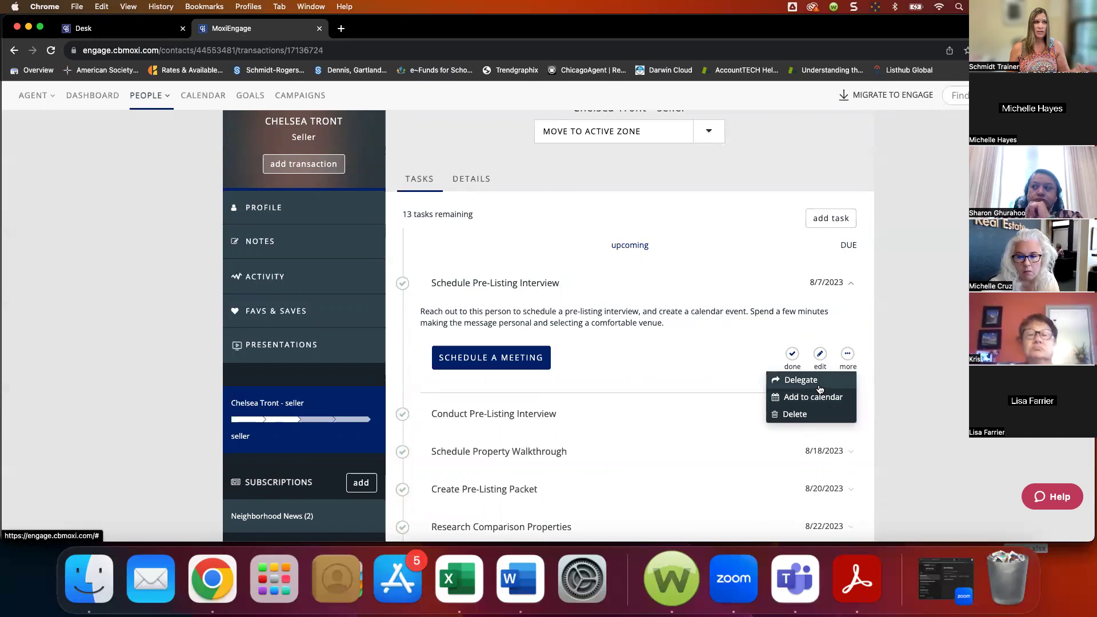
{"action": "left_click", "coordinate": [801, 416]}
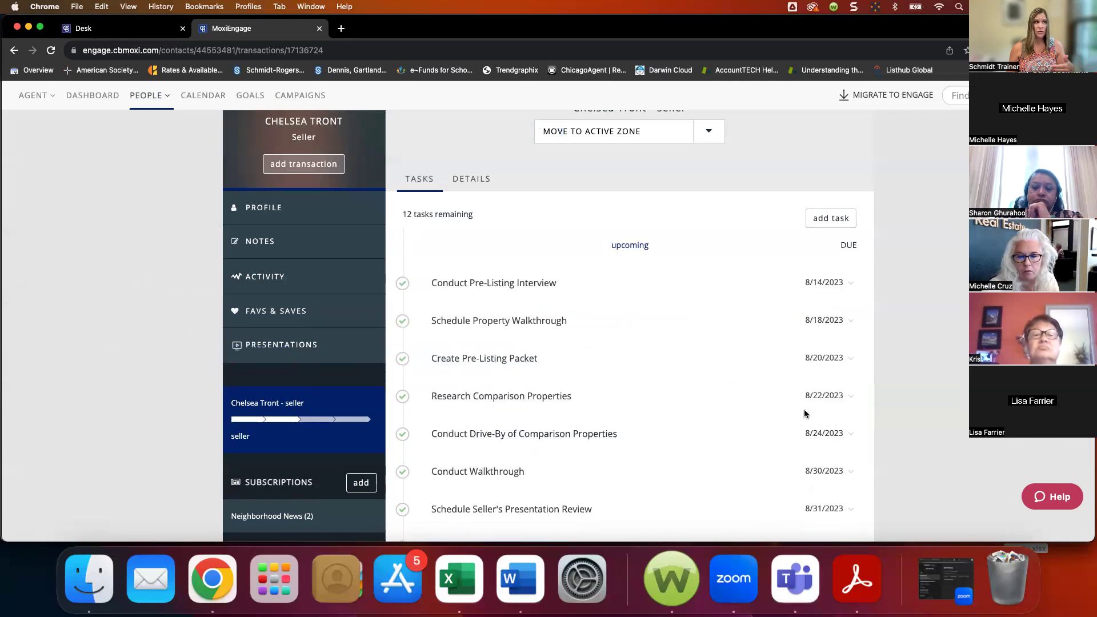
Delete the Conduct Pre-Listing Interview task from the same seller transaction
{"action": "left_click", "coordinate": [853, 284]}
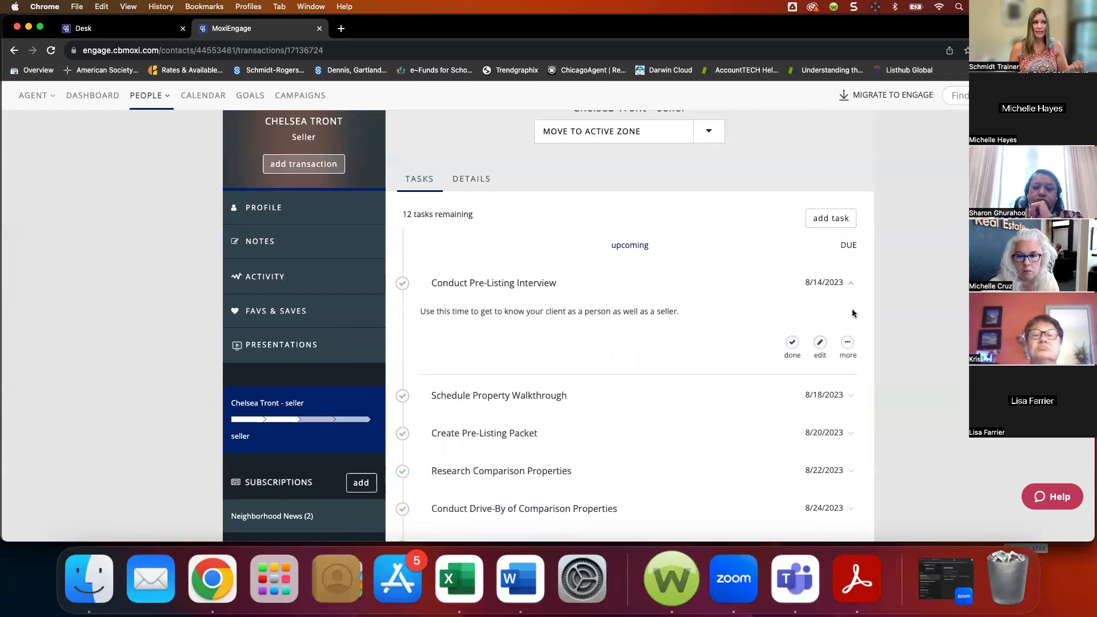
{"action": "left_click", "coordinate": [849, 346]}
{"action": "left_click", "coordinate": [817, 400]}
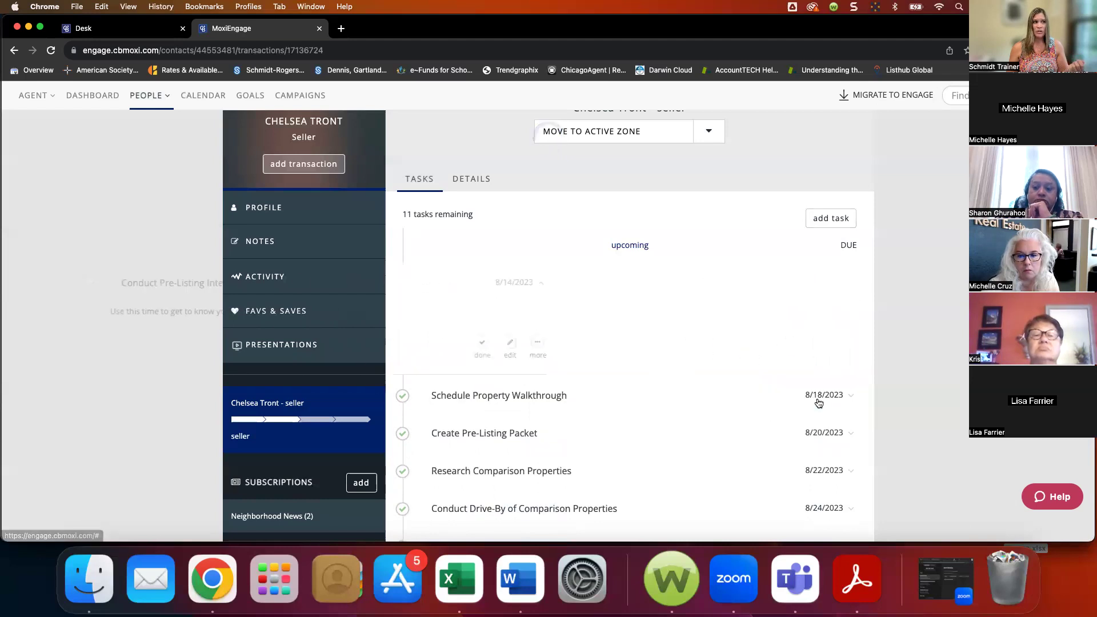
{"action": "scroll", "coordinate": [818, 401], "scroll_direction": "up", "scroll_amount": 5}
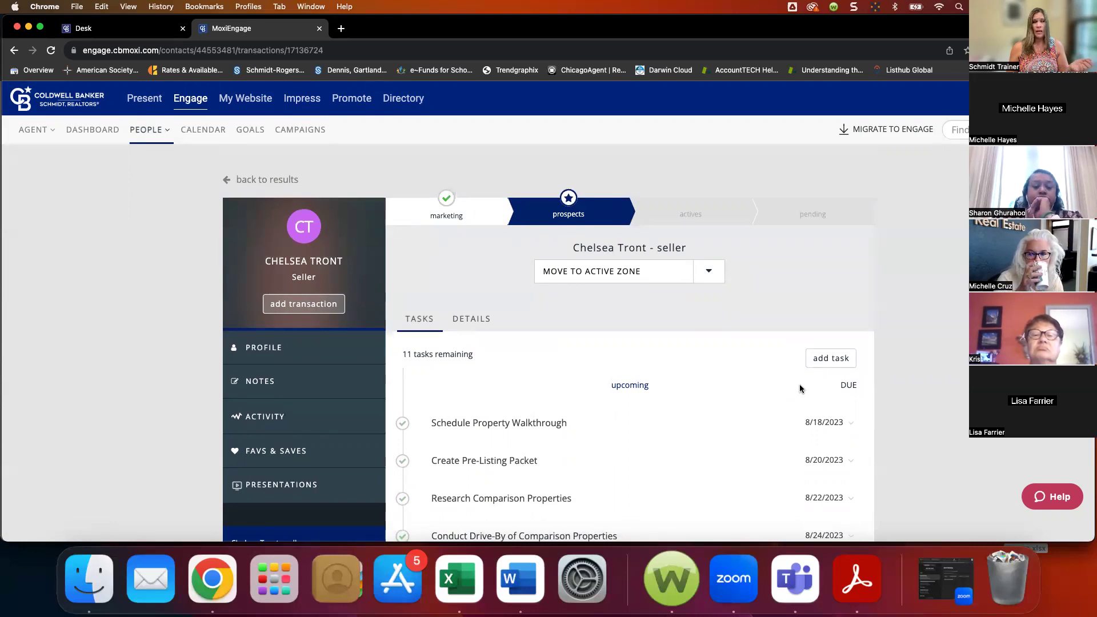
Open the Engage preferences and show the Task Manager with the marketing and sales plans
{"action": "left_click", "coordinate": [146, 128]}
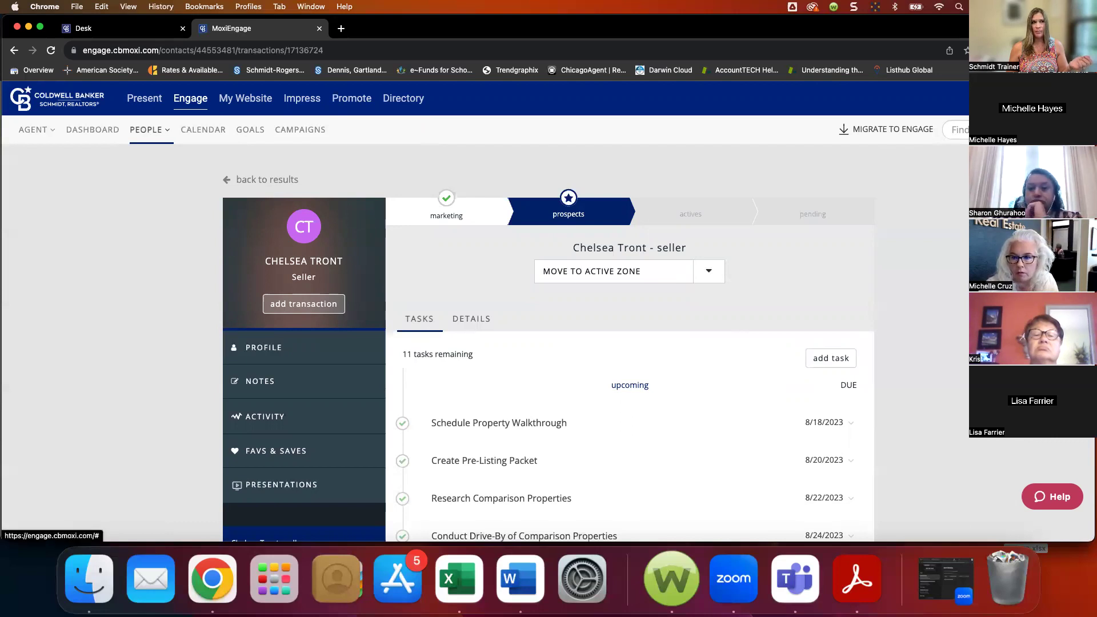
{"action": "left_click", "coordinate": [1057, 129]}
{"action": "left_click", "coordinate": [899, 492]}
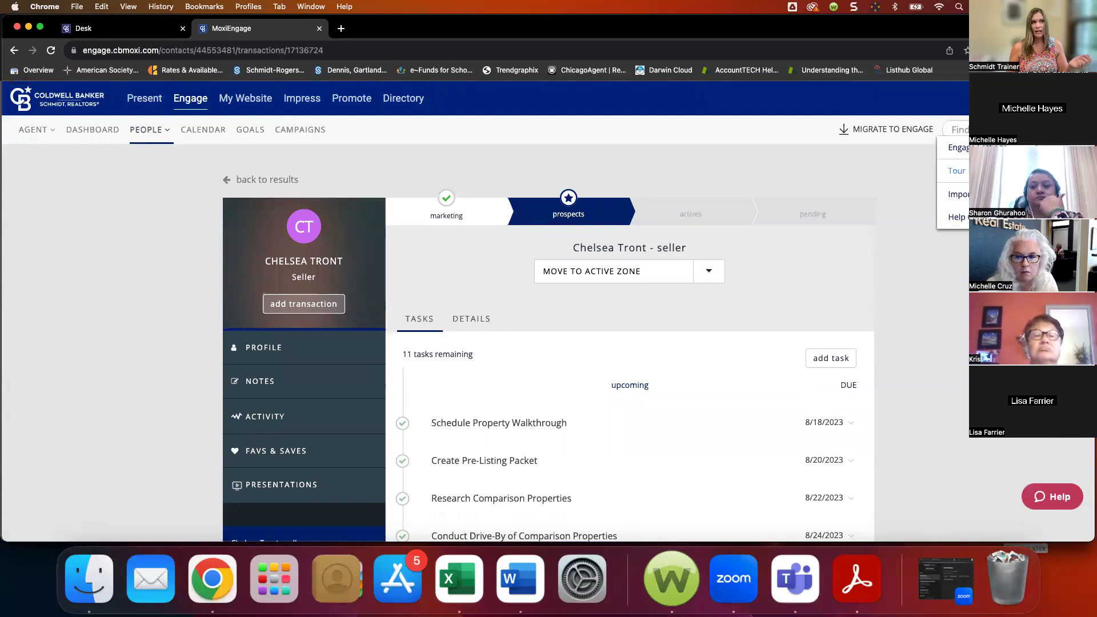
{"action": "left_click", "coordinate": [954, 147]}
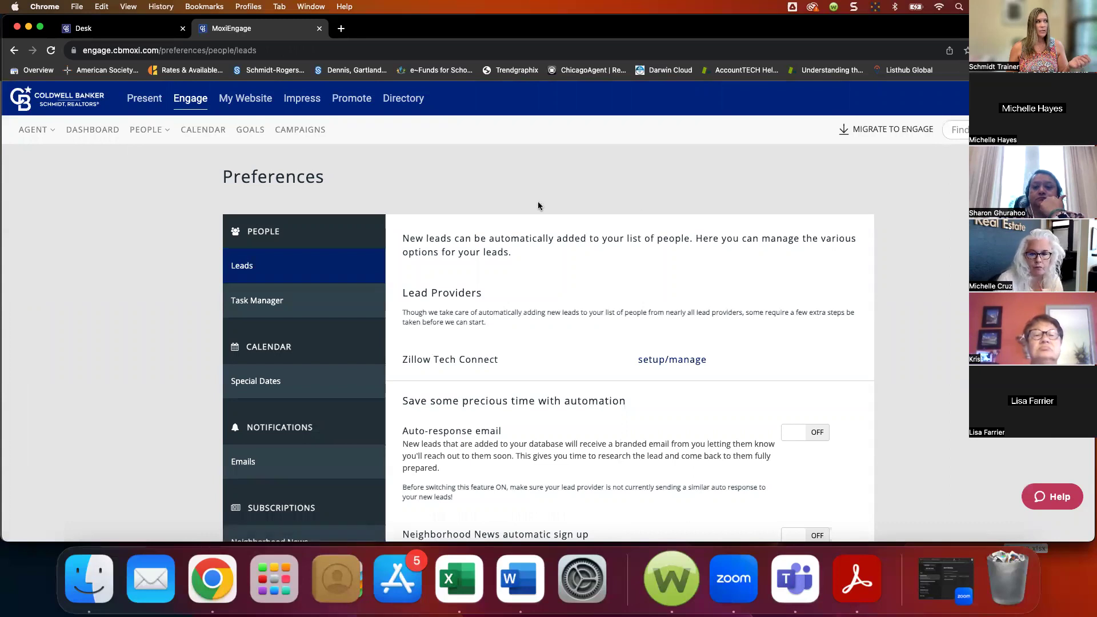
{"action": "left_click", "coordinate": [263, 305]}
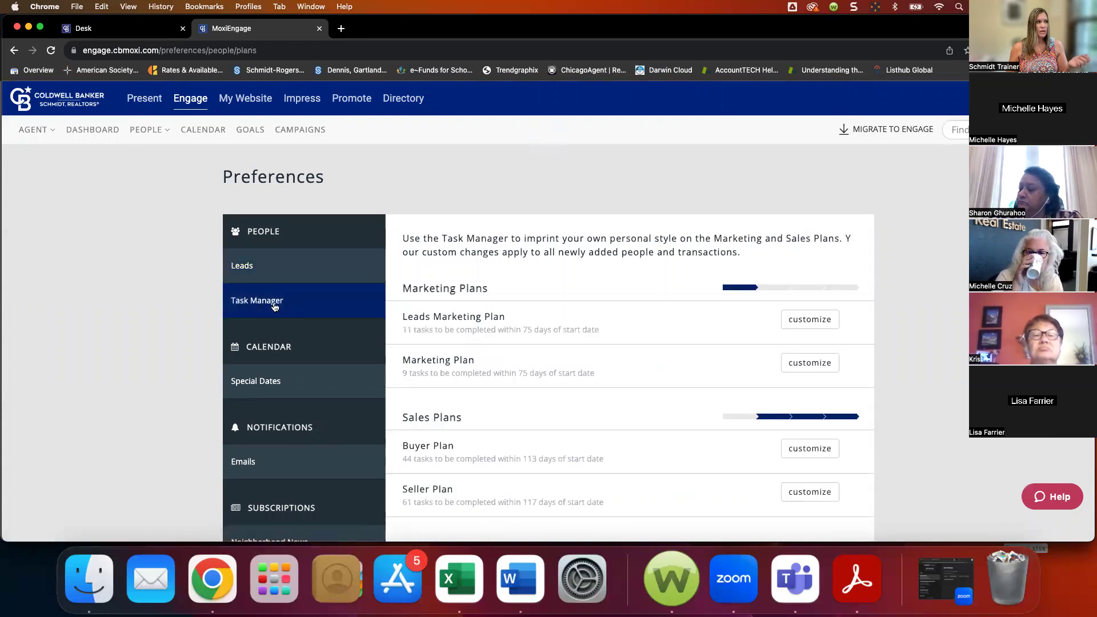
Open the Seller Plan for customizing and look through its timeline of prospect tasks
{"action": "scroll", "coordinate": [274, 308], "scroll_direction": "down", "scroll_amount": 2}
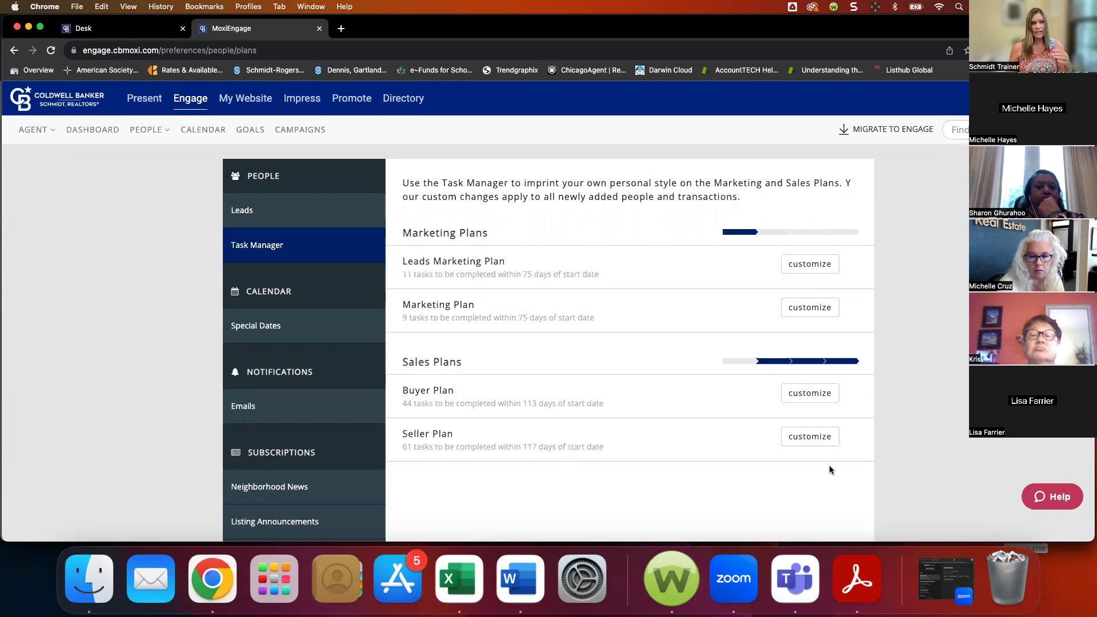
{"action": "left_click", "coordinate": [807, 437]}
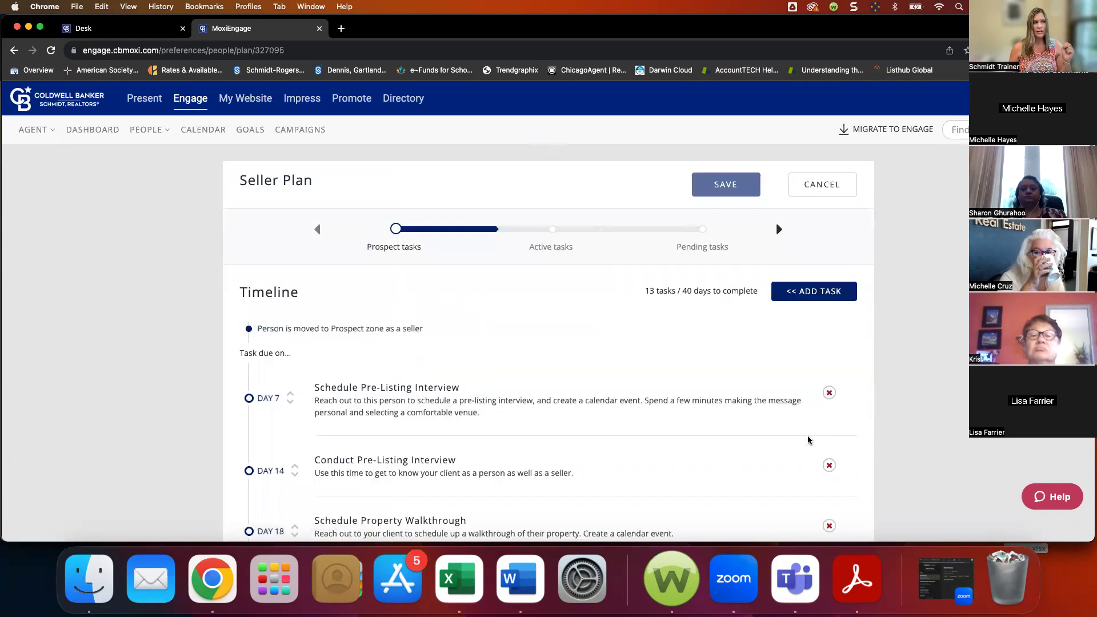
{"action": "scroll", "coordinate": [810, 444], "scroll_direction": "down", "scroll_amount": 3}
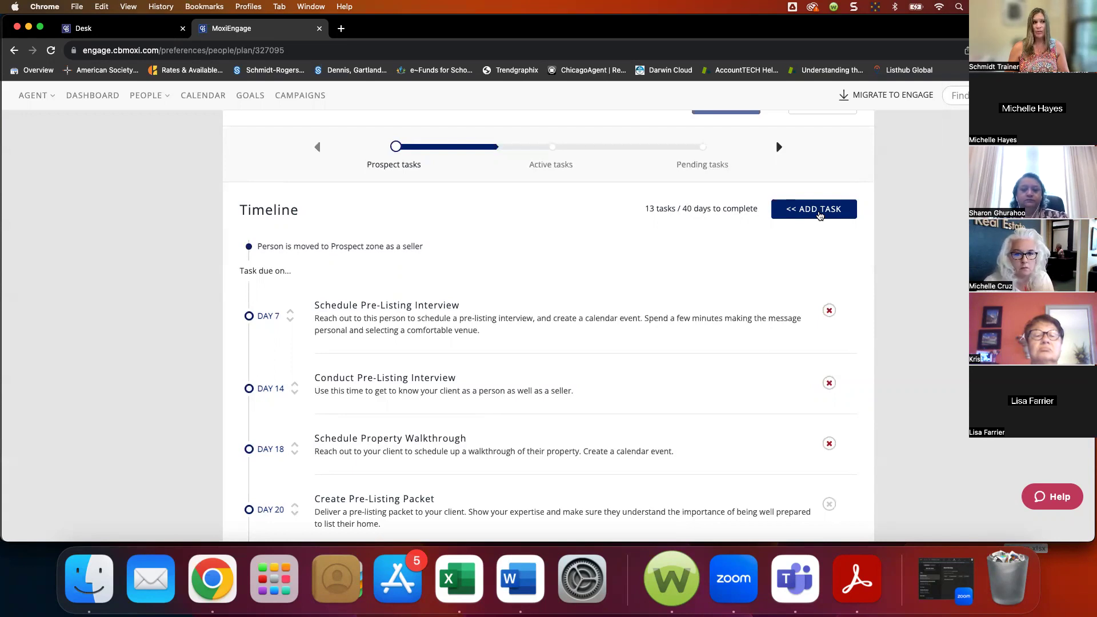
{"action": "scroll", "coordinate": [706, 372], "scroll_direction": "down", "scroll_amount": 10}
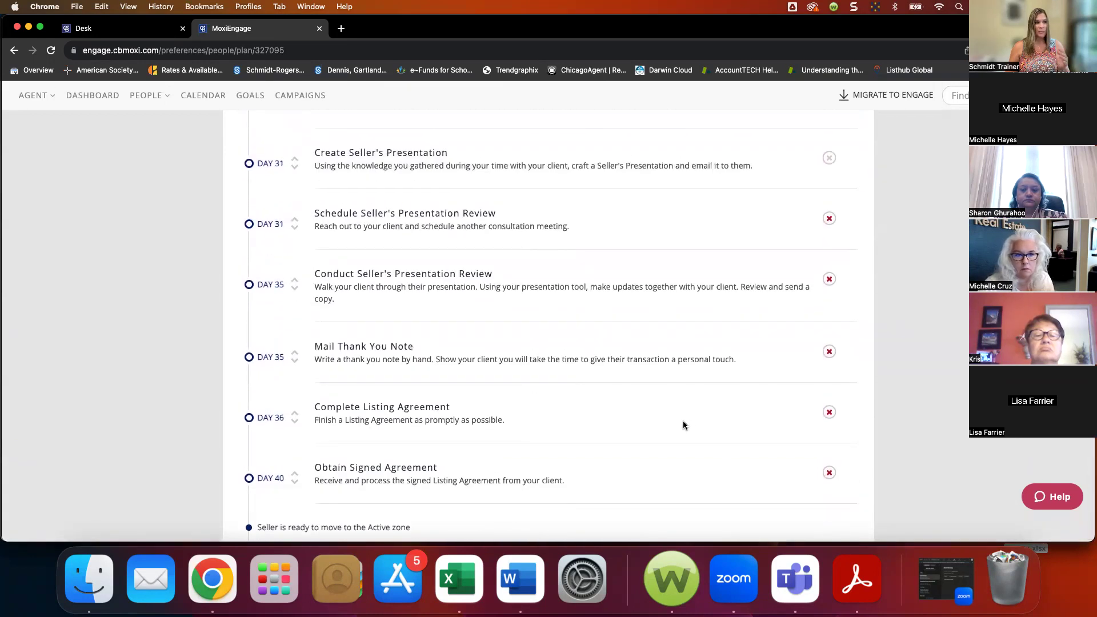
{"action": "scroll", "coordinate": [683, 422], "scroll_direction": "up", "scroll_amount": 10}
{"action": "scroll", "coordinate": [679, 420], "scroll_direction": "up", "scroll_amount": 4}
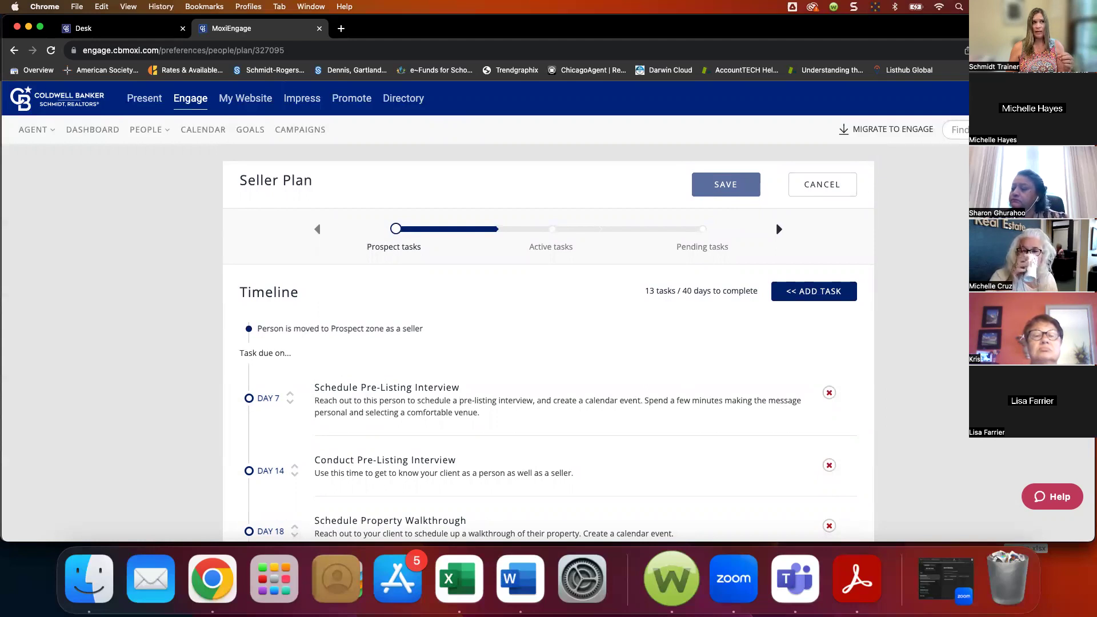
Leave the Seller Plan without changes and return to the Task Manager's plan overview in the Engage preferences
{"action": "mouse_move", "coordinate": [1074, 130]}
{"action": "left_click", "coordinate": [962, 147]}
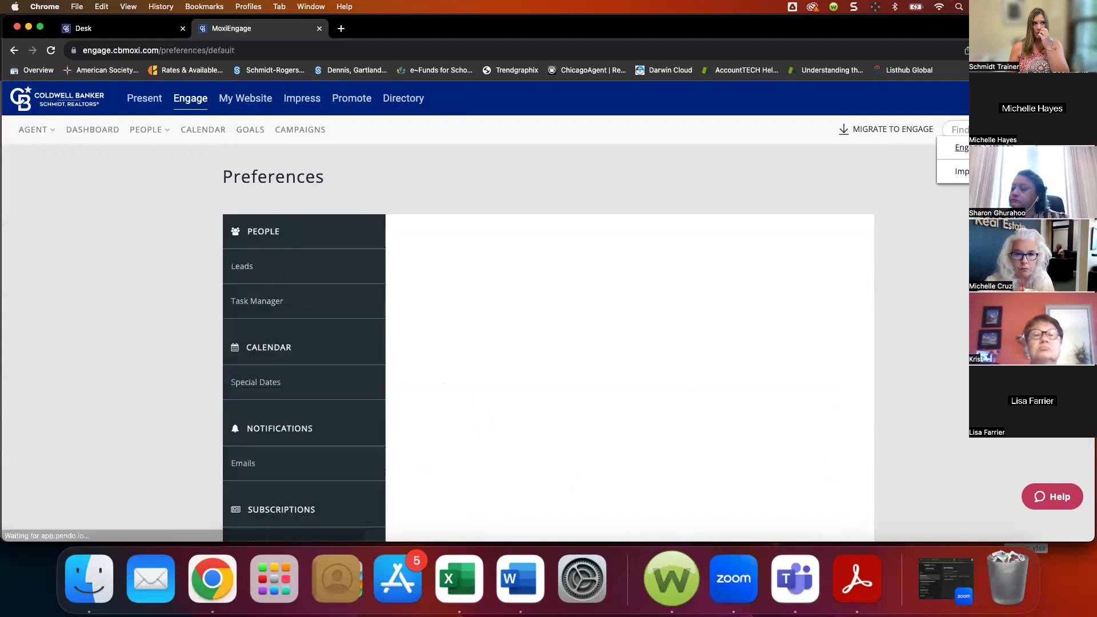
{"action": "left_click", "coordinate": [264, 303]}
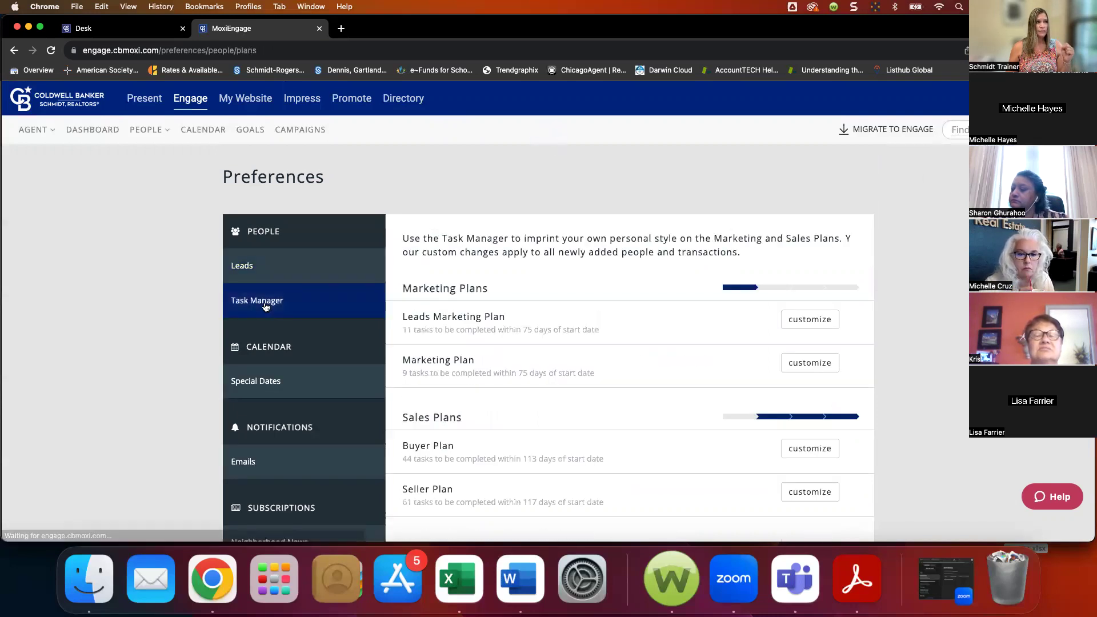
{"action": "scroll", "coordinate": [498, 237], "scroll_direction": "down", "scroll_amount": 3}
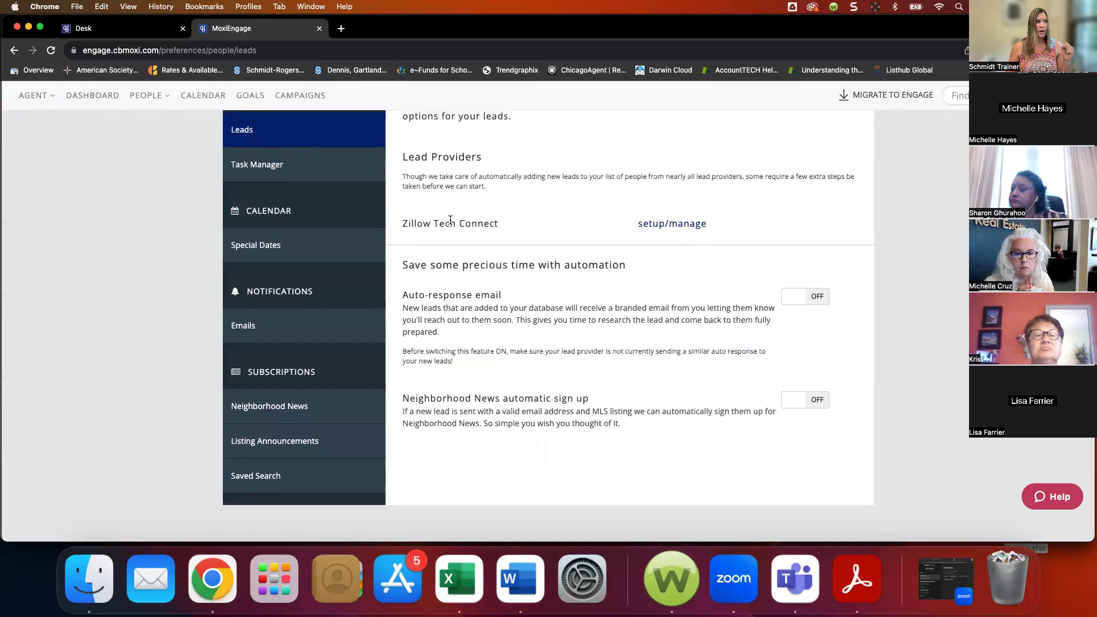
{"action": "left_click", "coordinate": [259, 166]}
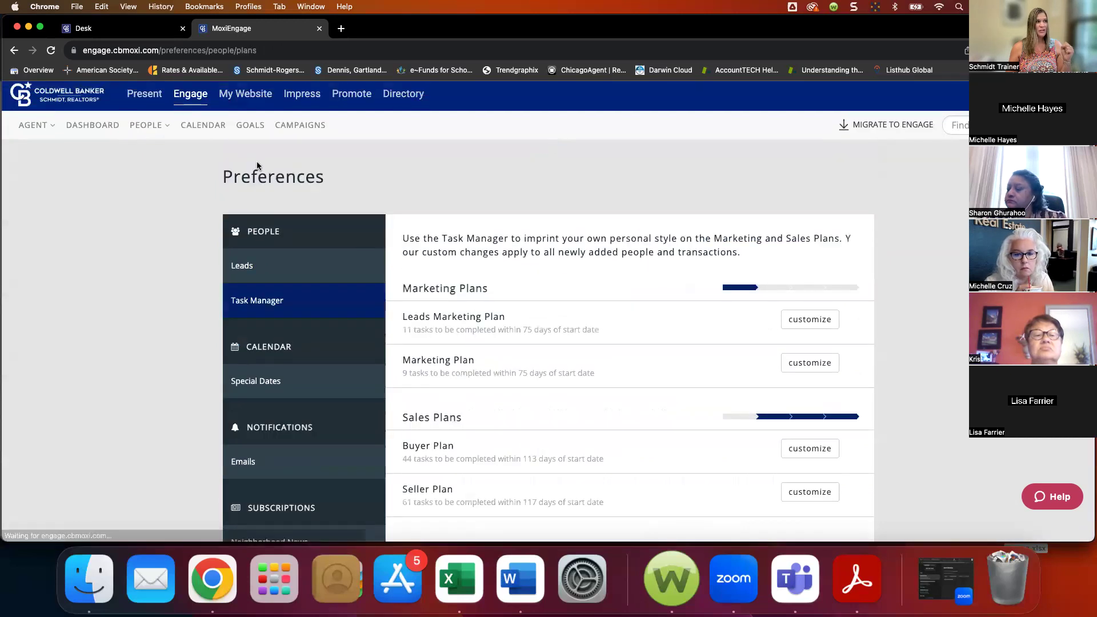
{"action": "scroll", "coordinate": [574, 242], "scroll_direction": "down", "scroll_amount": 2}
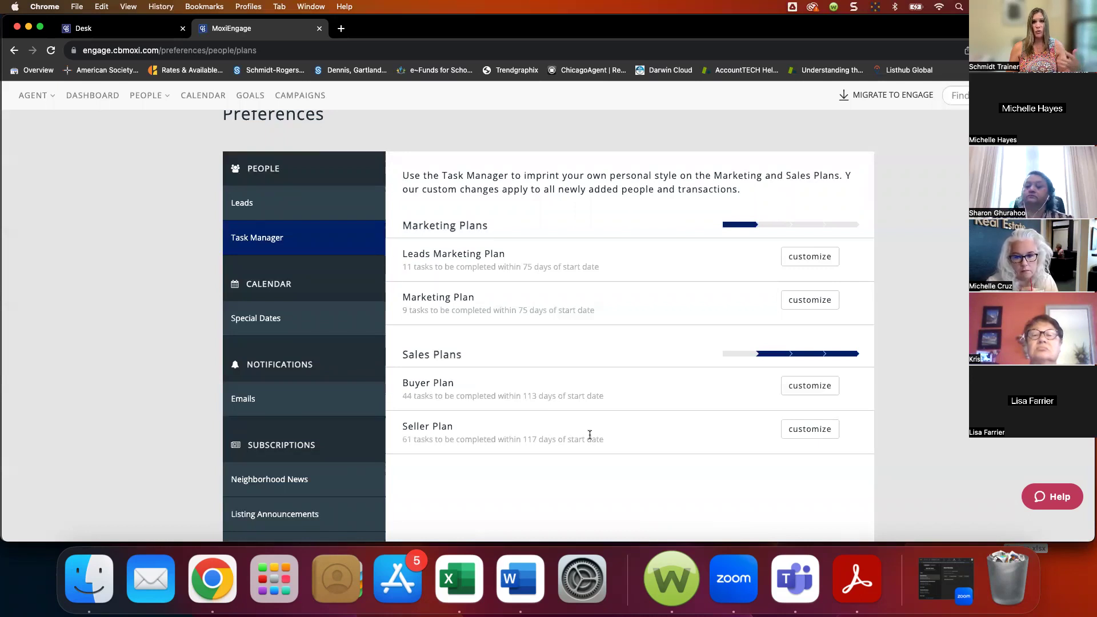
{"action": "scroll", "coordinate": [589, 433], "scroll_direction": "up", "scroll_amount": 2}
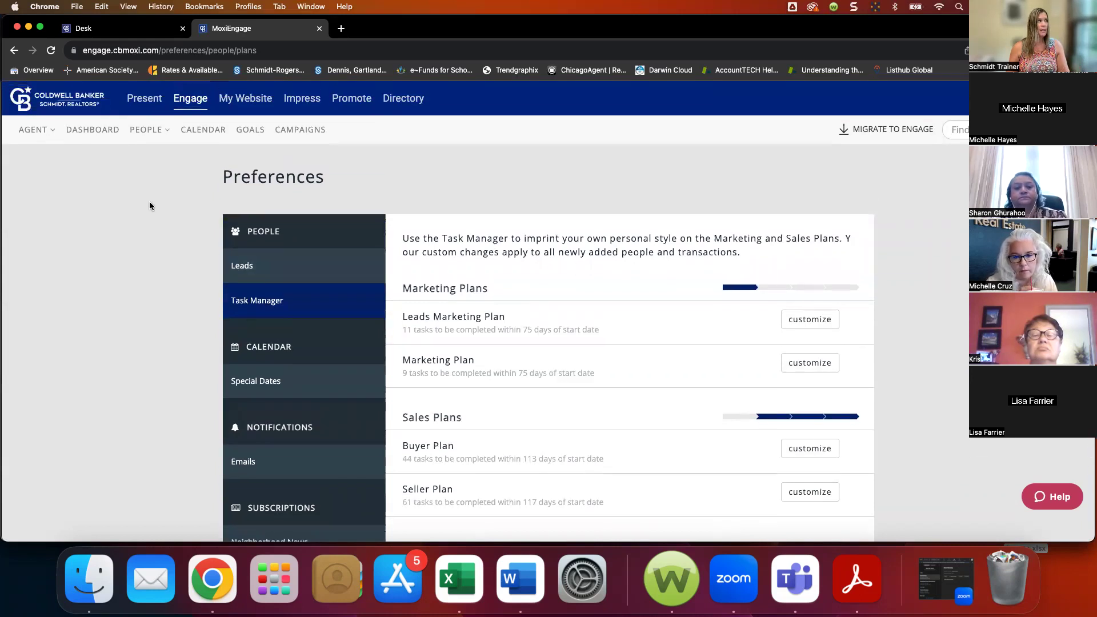
Return to the My People list and start the Categorize Wizard
{"action": "key", "text": "ctrl+Up"}
{"action": "left_click", "coordinate": [351, 316]}
{"action": "left_click", "coordinate": [147, 130]}
{"action": "left_click", "coordinate": [162, 191]}
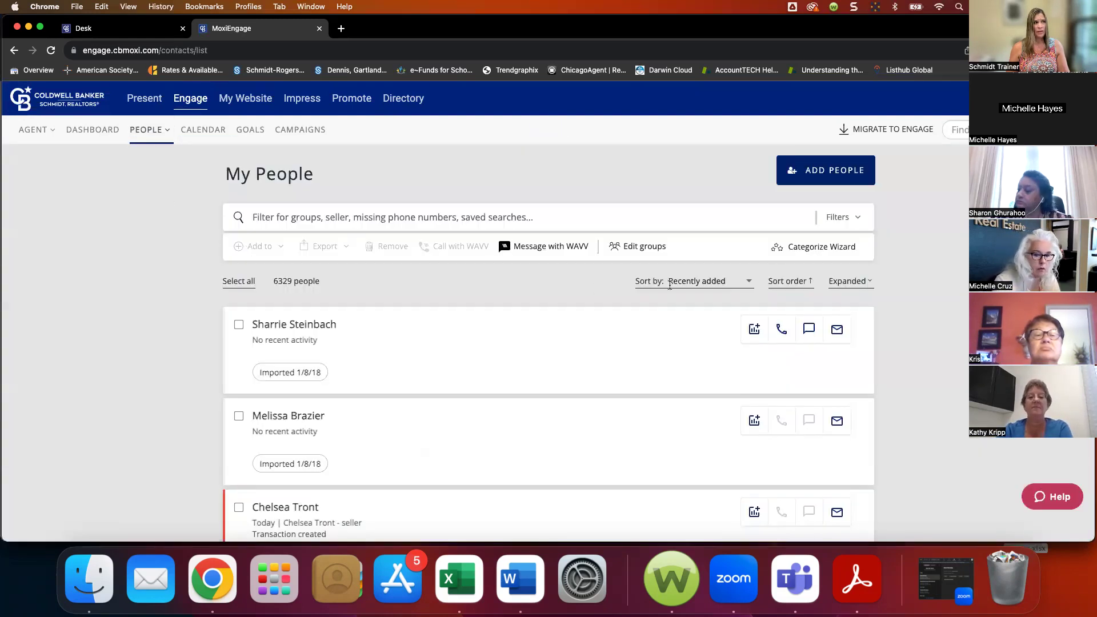
{"action": "left_click", "coordinate": [809, 248]}
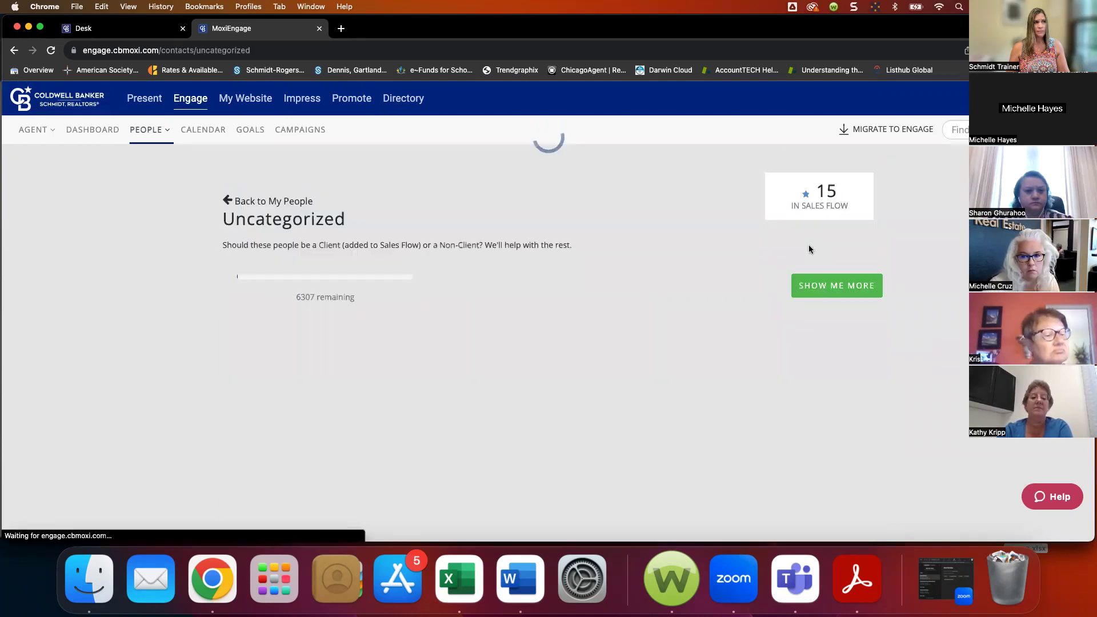
Mark the third uncategorized lead as a non-client and remove it from Engage
{"action": "scroll", "coordinate": [794, 274], "scroll_direction": "down", "scroll_amount": 2}
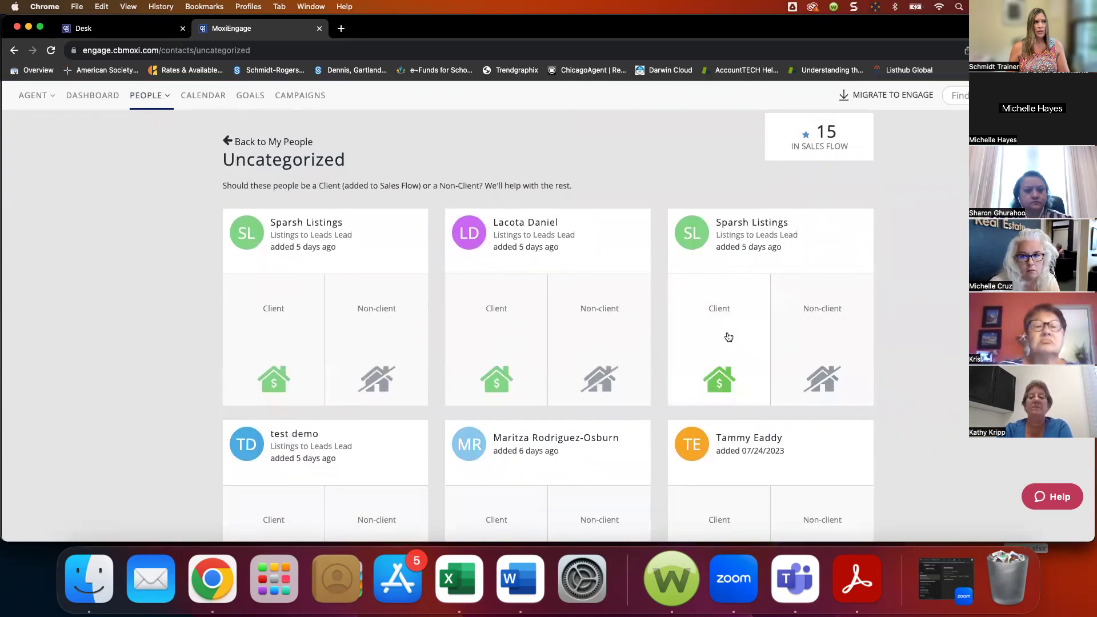
{"action": "left_click", "coordinate": [831, 336]}
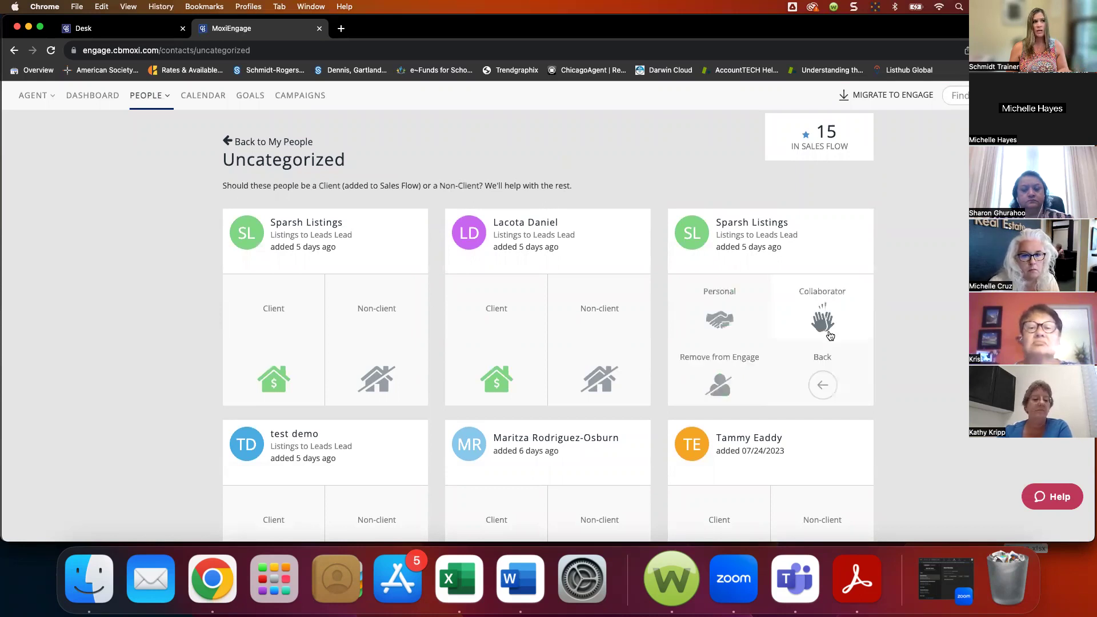
{"action": "left_click", "coordinate": [729, 380]}
{"action": "left_click", "coordinate": [461, 276]}
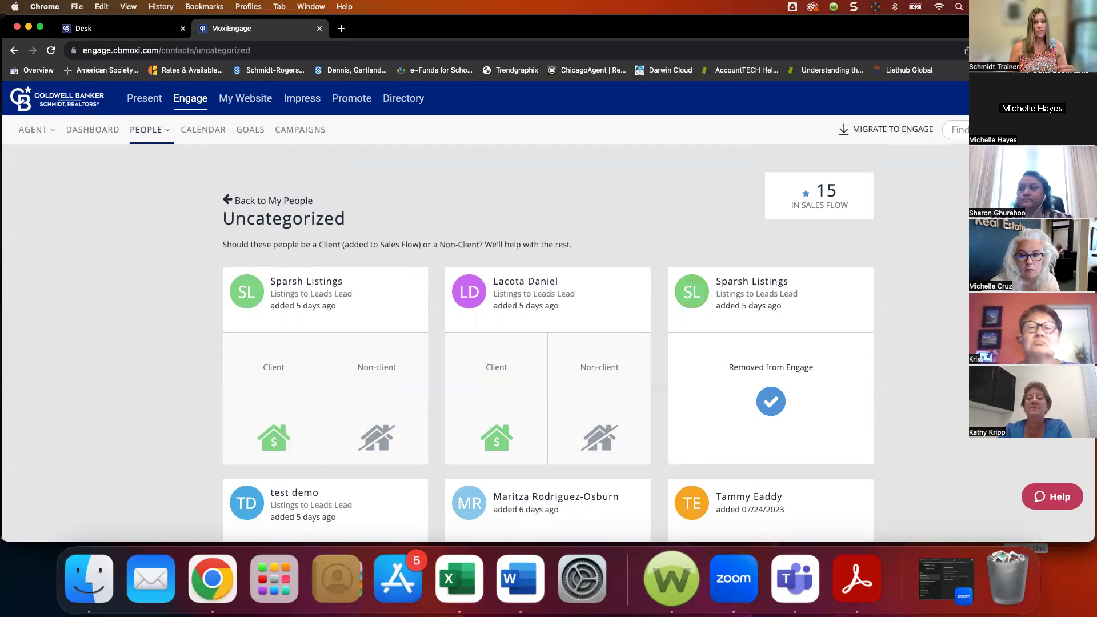
Open the Engage preferences from the Uncategorized page, and again from the People Overview
{"action": "left_click", "coordinate": [1067, 129]}
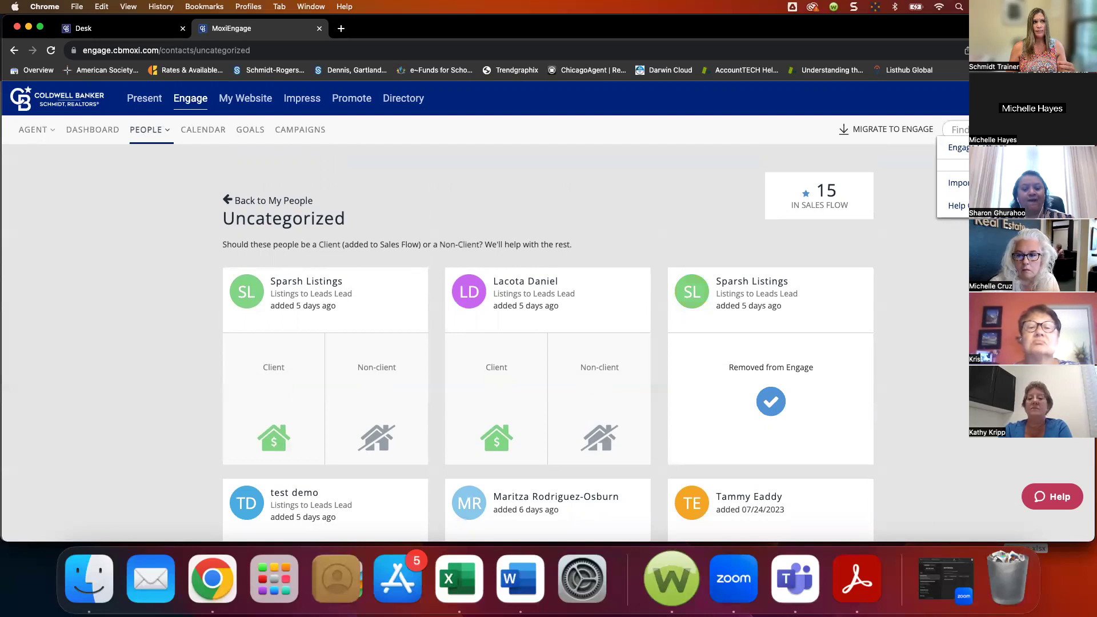
{"action": "left_click", "coordinate": [959, 147]}
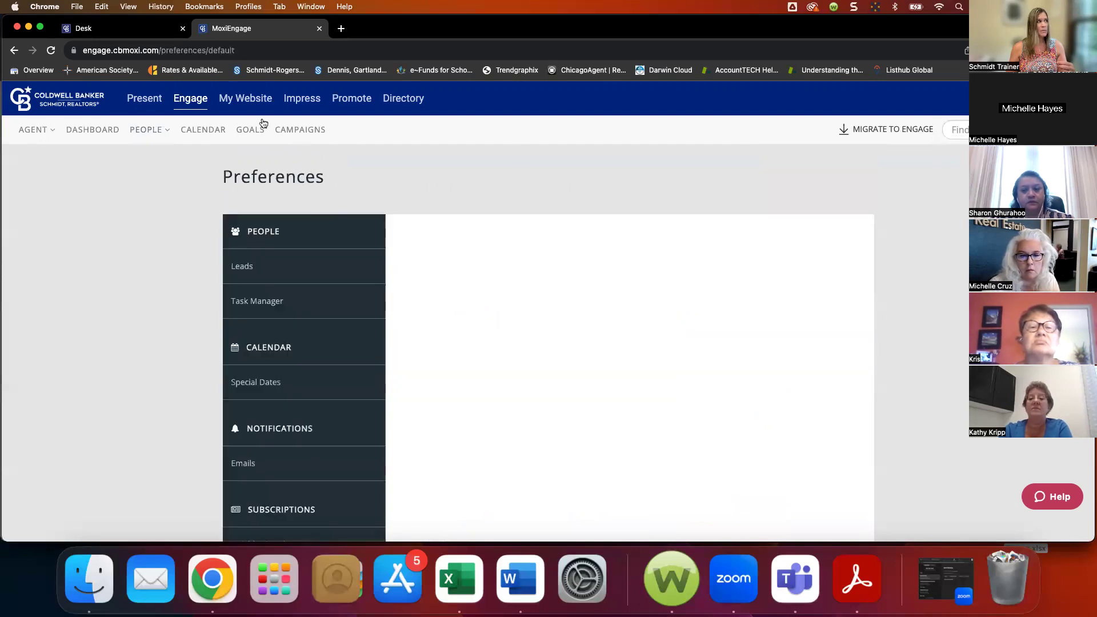
{"action": "left_click", "coordinate": [159, 132]}
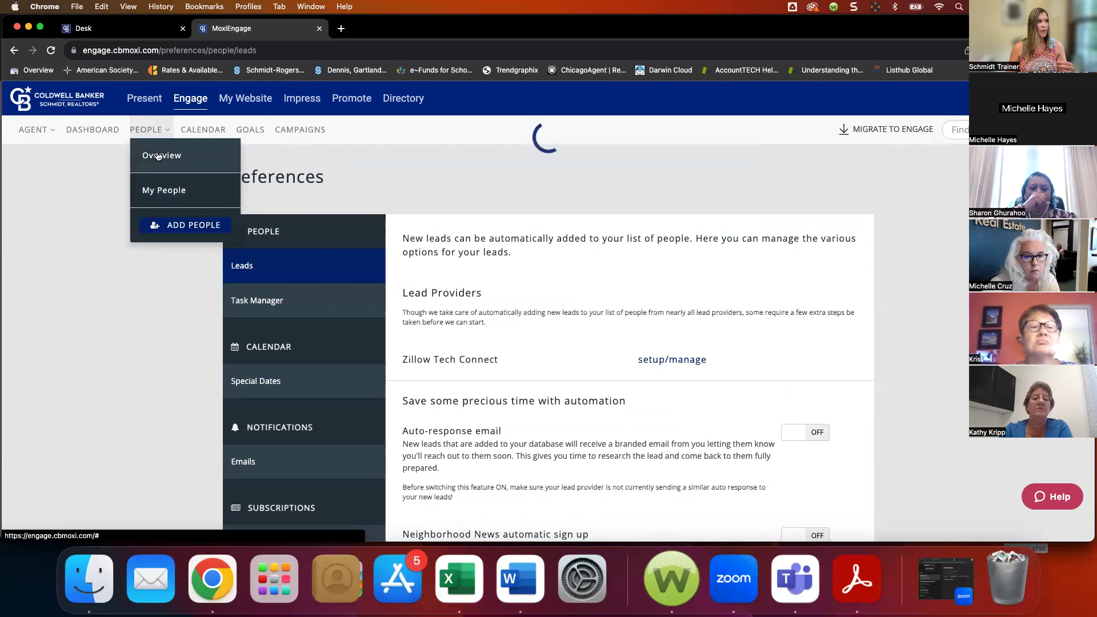
{"action": "left_click", "coordinate": [160, 156]}
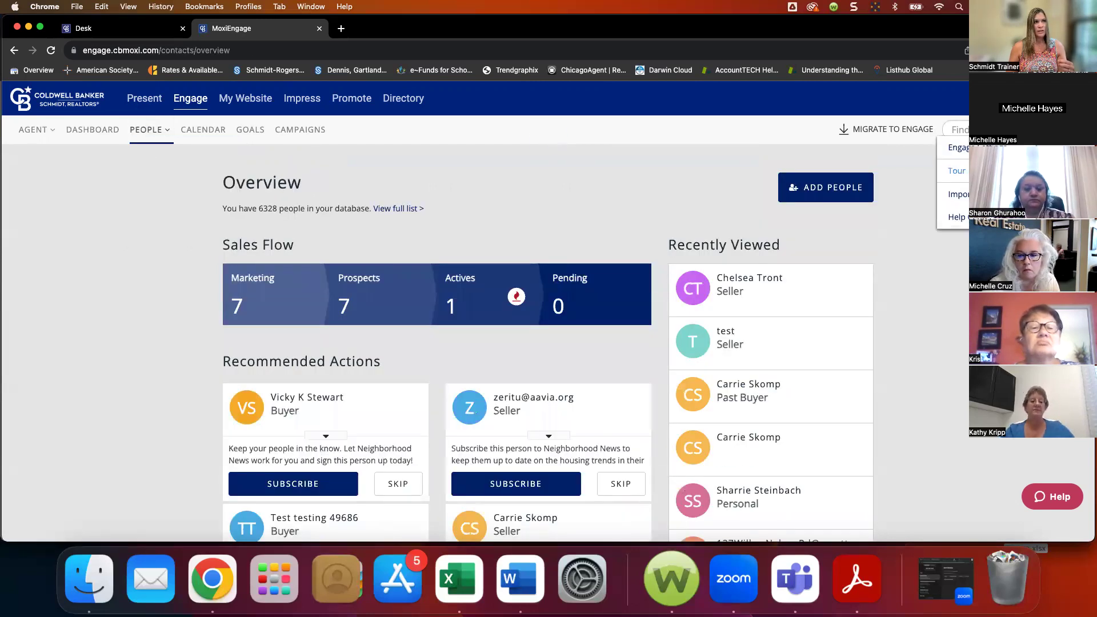
{"action": "left_click", "coordinate": [977, 147]}
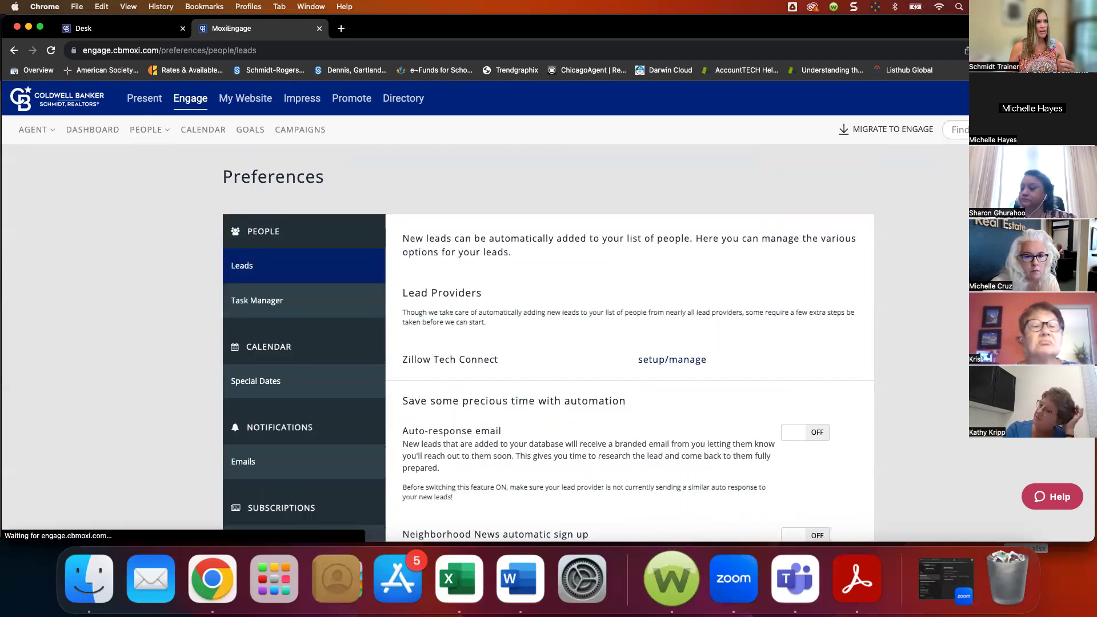
Look through the Leads preferences and return to the My People list
{"action": "scroll", "coordinate": [294, 191], "scroll_direction": "down", "scroll_amount": 5}
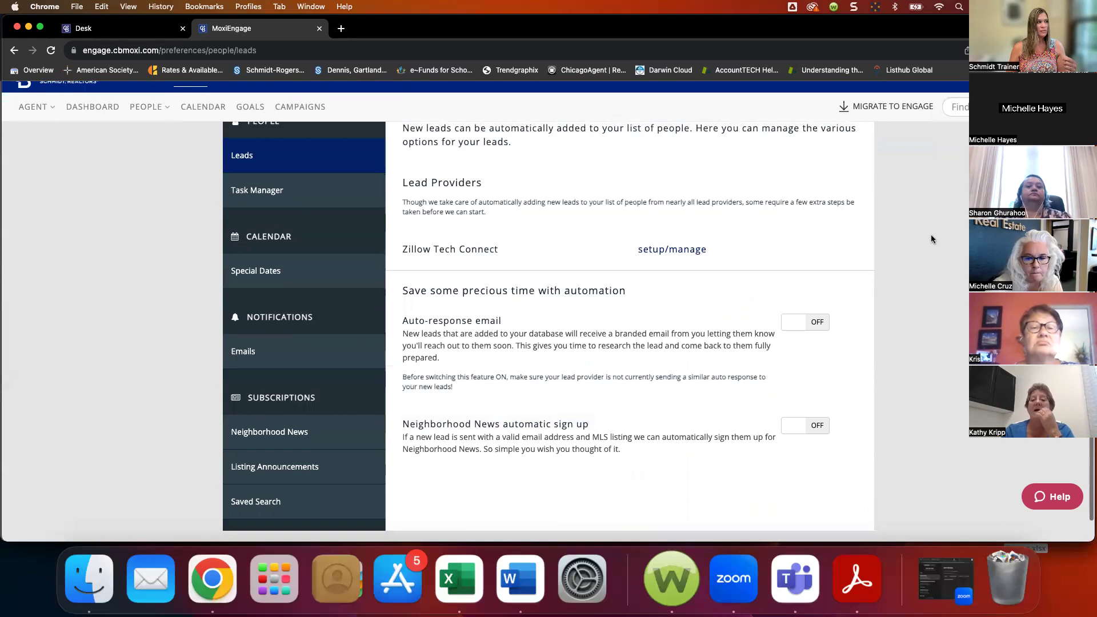
{"action": "scroll", "coordinate": [294, 192], "scroll_direction": "up", "scroll_amount": 5}
{"action": "mouse_move", "coordinate": [144, 129]}
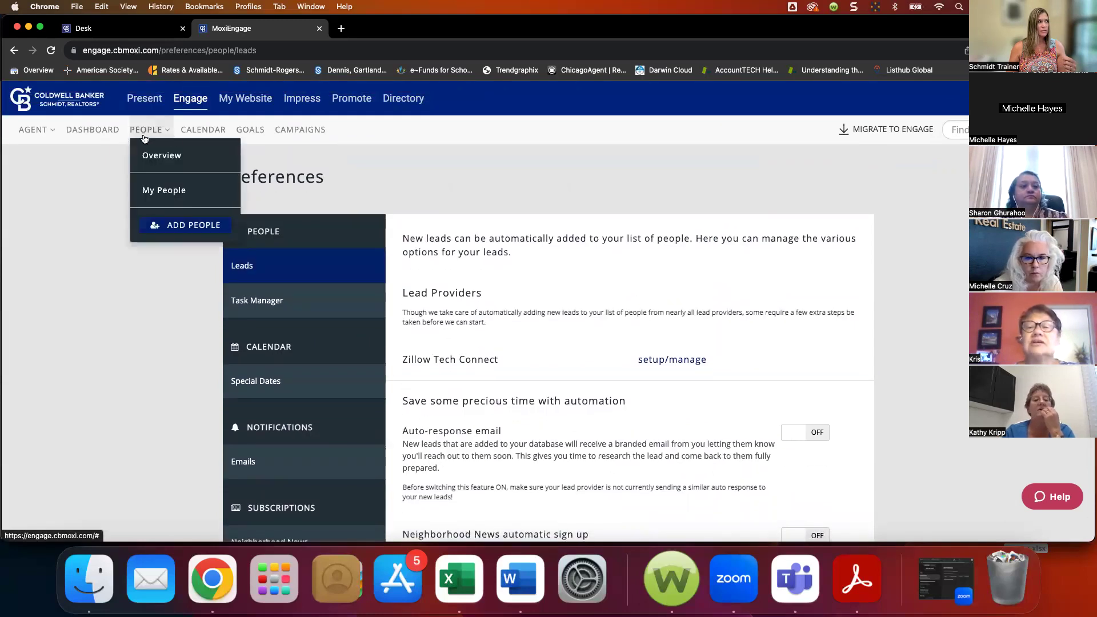
{"action": "left_click", "coordinate": [150, 190]}
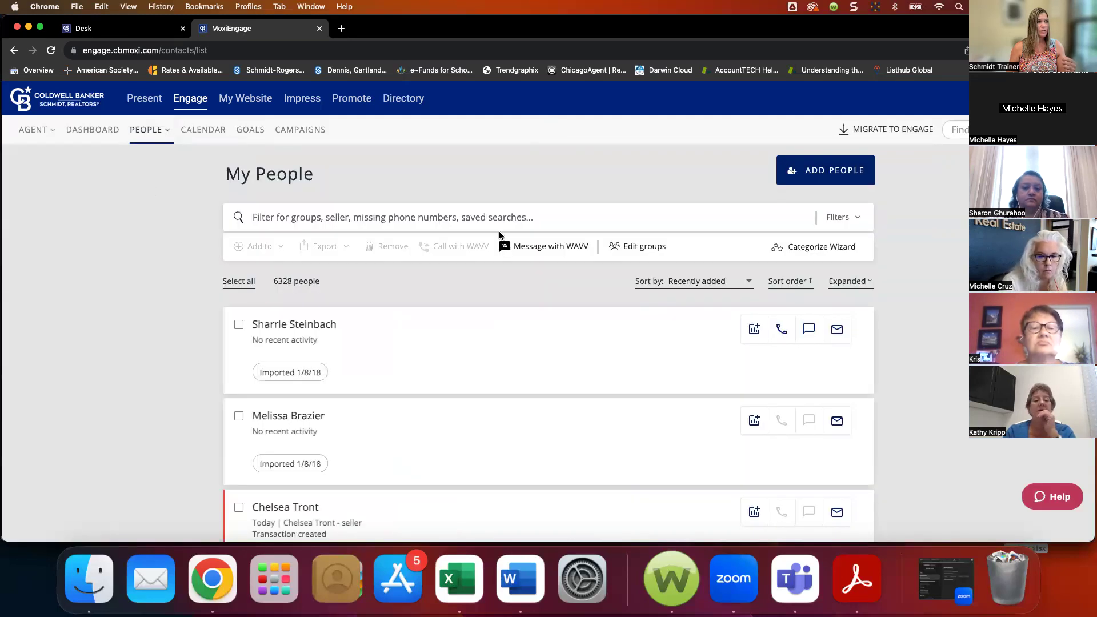
View the list of people removed from Engage, where they can be restored, and close it without restoring anyone
{"action": "mouse_move", "coordinate": [1074, 130]}
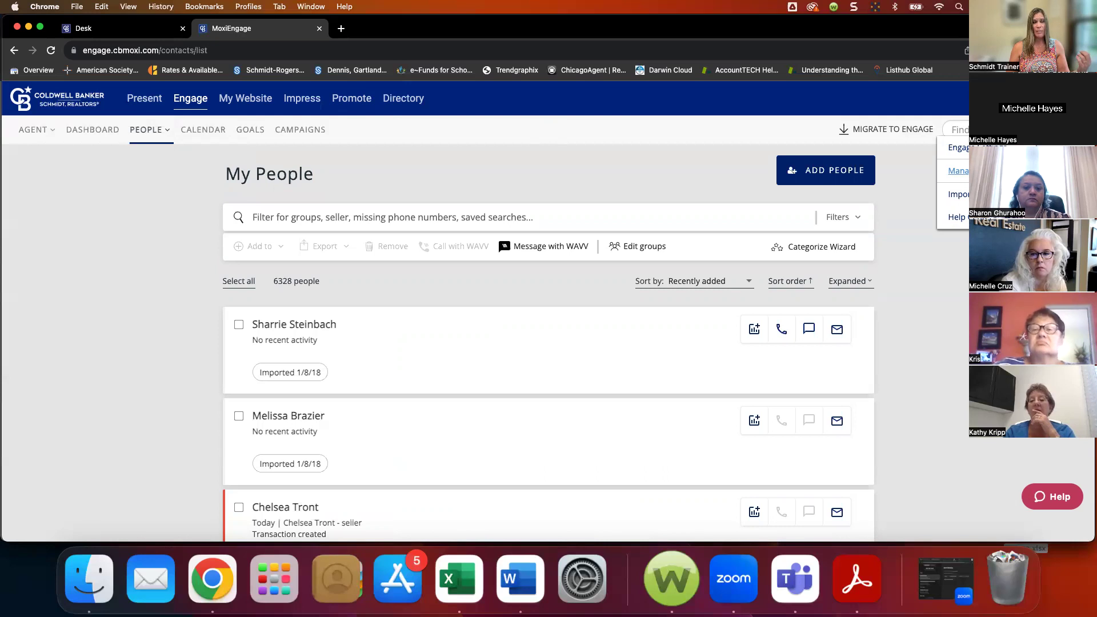
{"action": "left_click", "coordinate": [958, 171]}
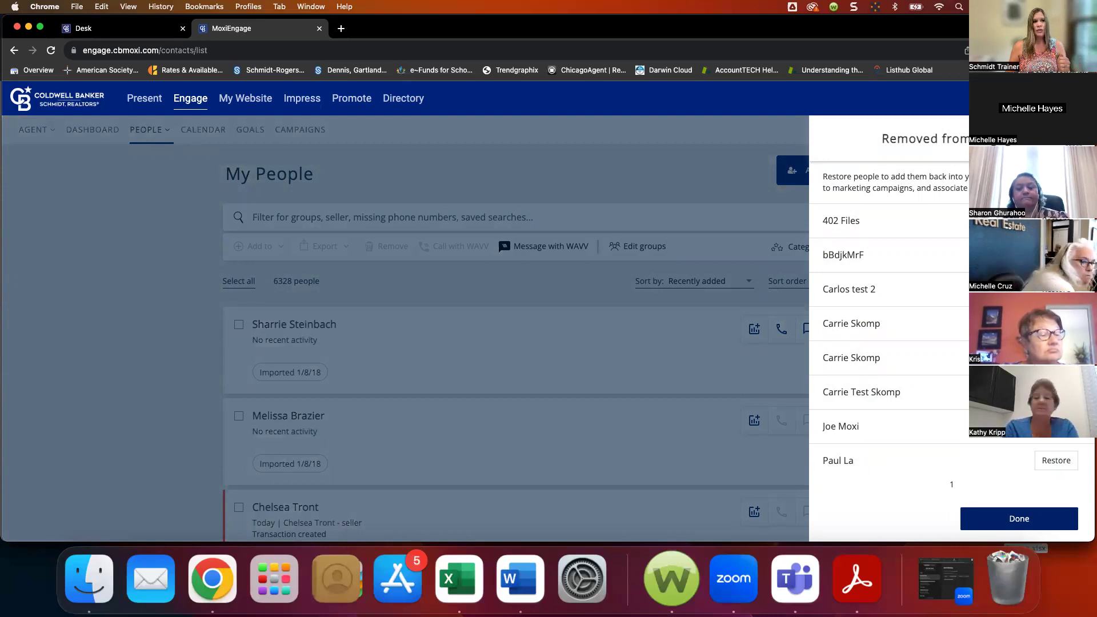
{"action": "left_click", "coordinate": [1019, 519]}
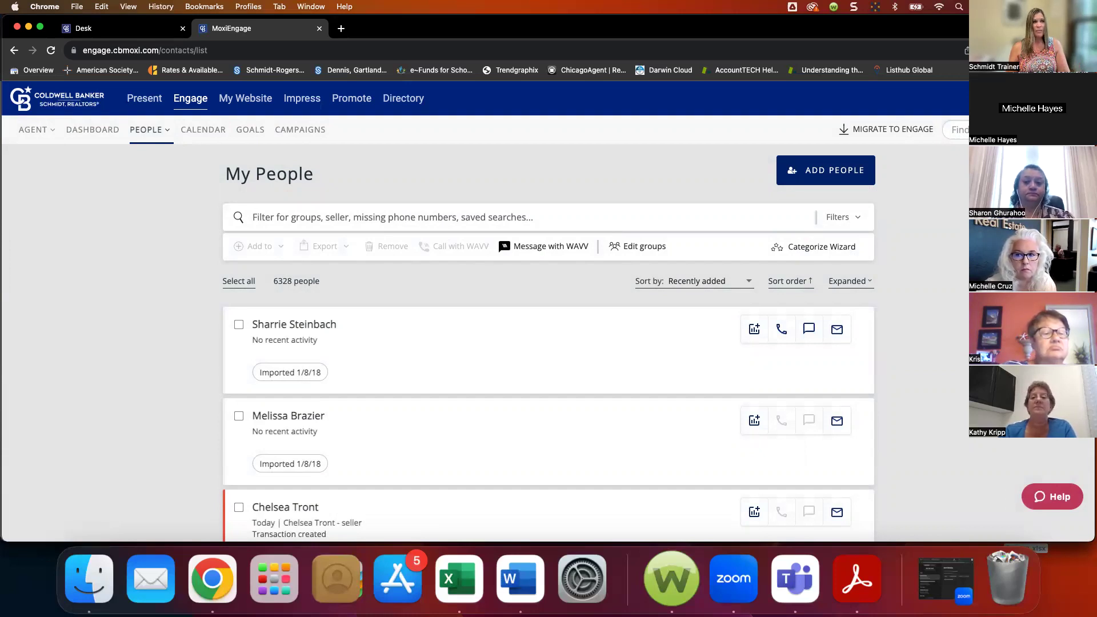
Review the filter categories available for the My People list twice, without choosing any filter
{"action": "left_click", "coordinate": [834, 219]}
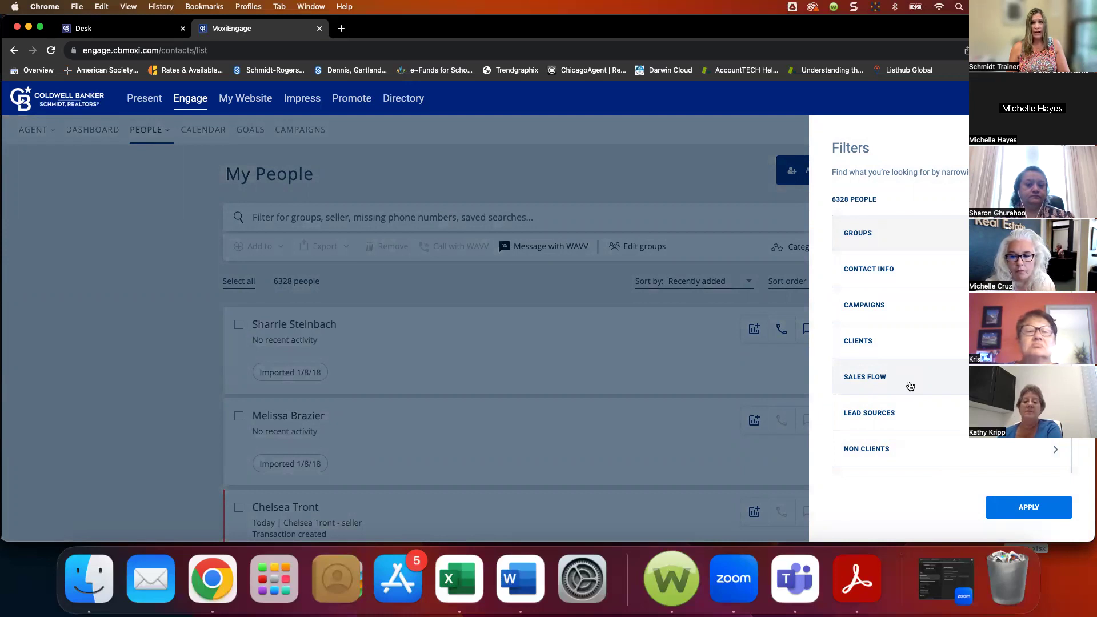
{"action": "left_click", "coordinate": [1029, 508]}
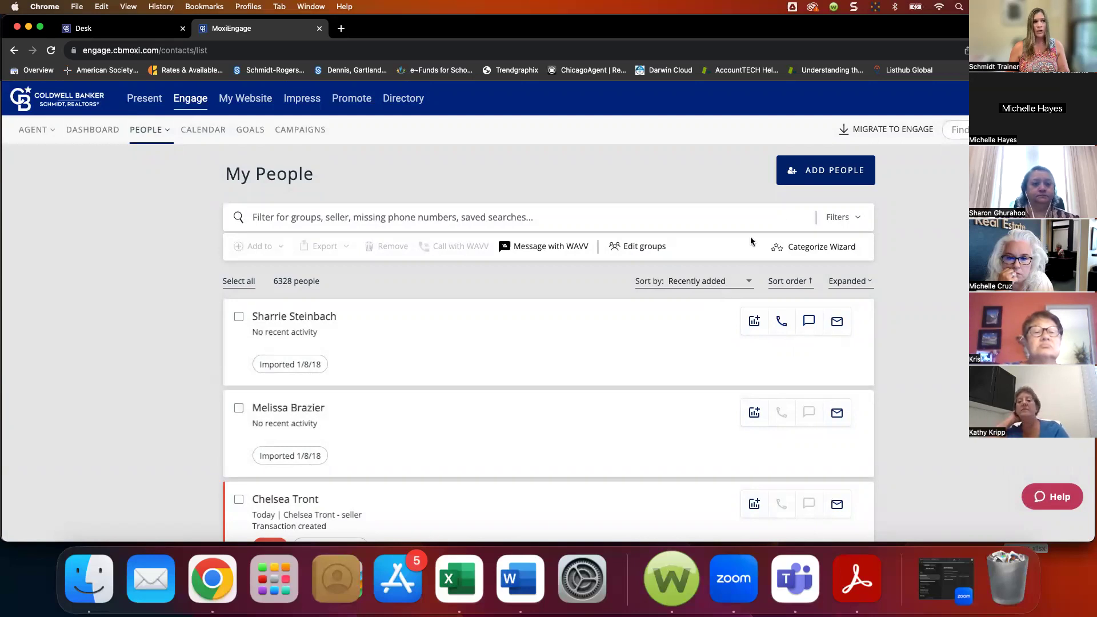
{"action": "left_click", "coordinate": [843, 217]}
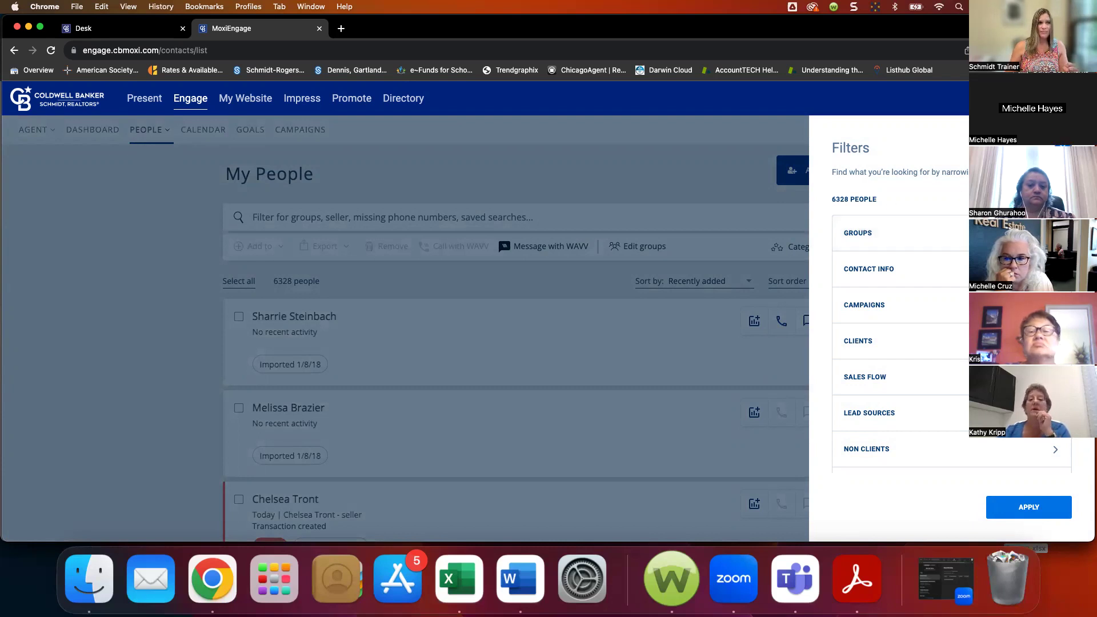
{"action": "left_click", "coordinate": [1064, 148]}
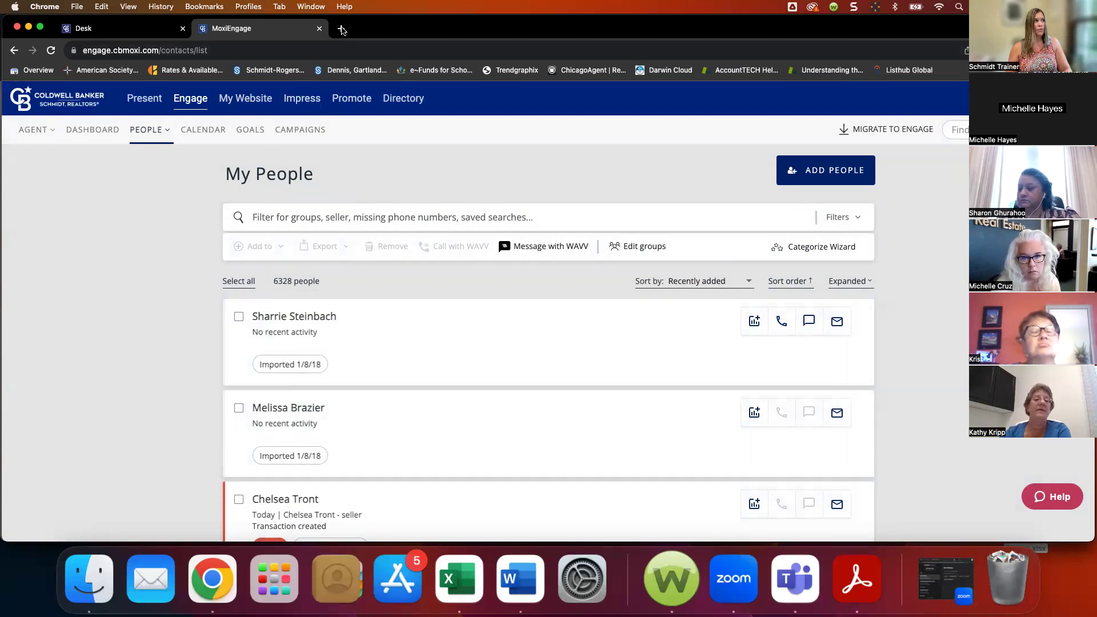
Open schmidtvideoclassroom.com in a new browser tab to reach the Schmidt Video Classroom channel on YouTube
{"action": "left_click", "coordinate": [341, 28]}
{"action": "type", "text": "schmidtvid"}
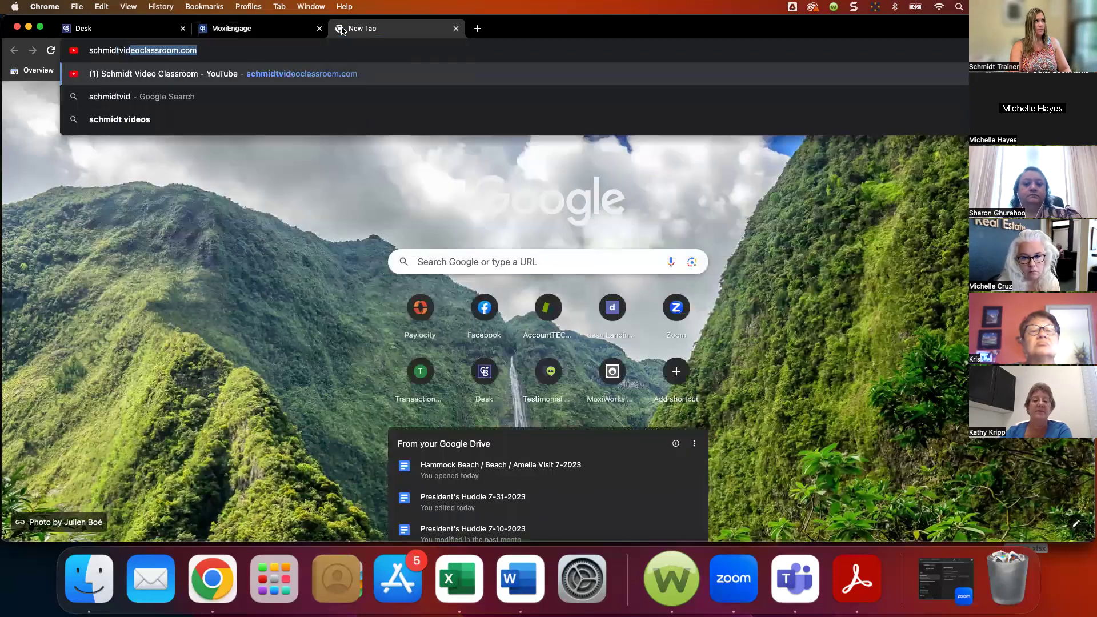
{"action": "key", "text": "Return"}
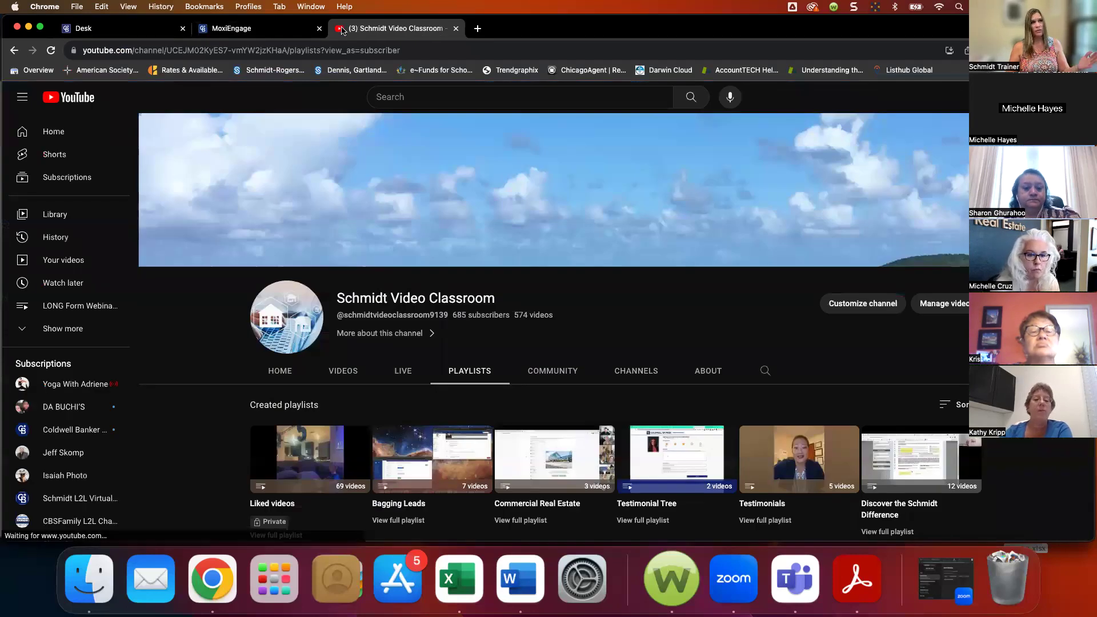
Find the Moxi Mondays playlist among the channel's created playlists, open it and pause its first video
{"action": "scroll", "coordinate": [483, 323], "scroll_direction": "down", "scroll_amount": 1}
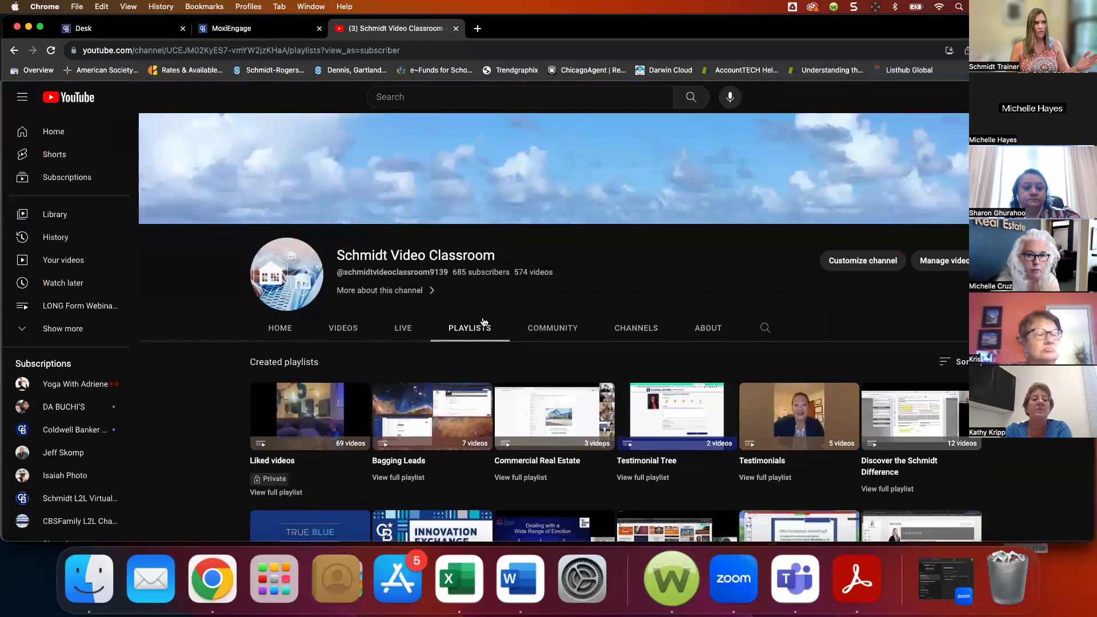
{"action": "scroll", "coordinate": [483, 323], "scroll_direction": "down", "scroll_amount": 5}
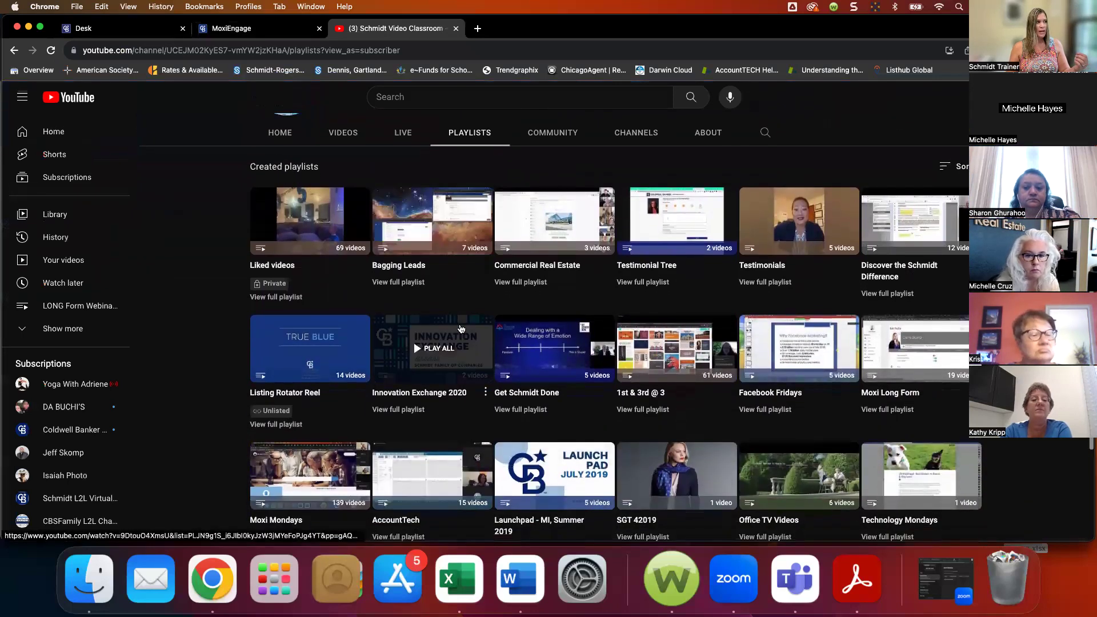
{"action": "scroll", "coordinate": [461, 329], "scroll_direction": "down", "scroll_amount": 4}
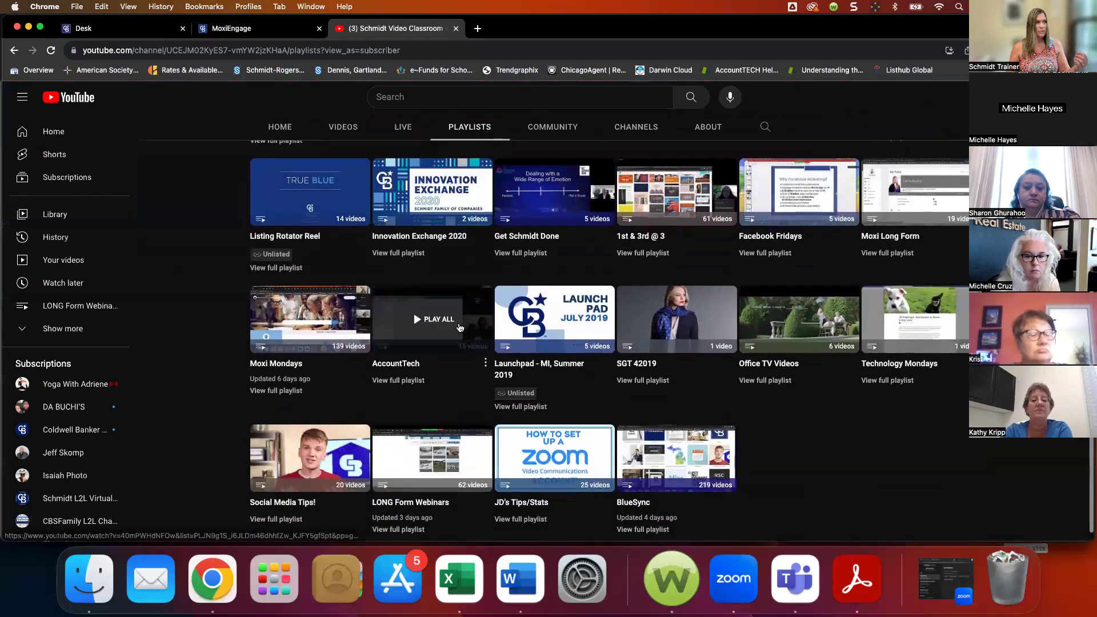
{"action": "scroll", "coordinate": [435, 329], "scroll_direction": "down", "scroll_amount": 1}
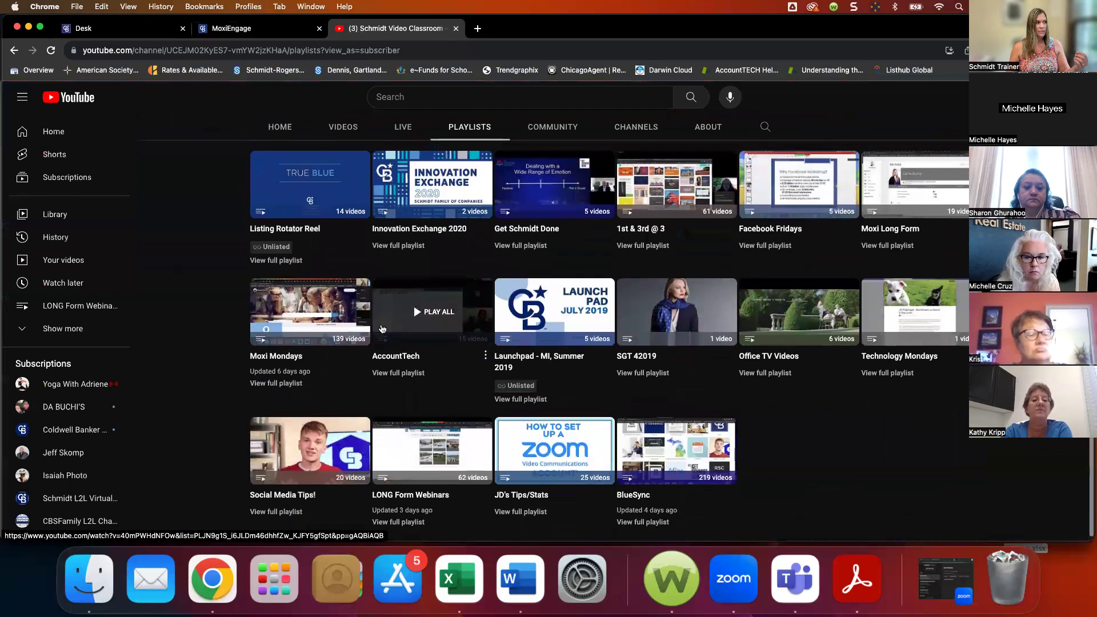
{"action": "left_click", "coordinate": [327, 335]}
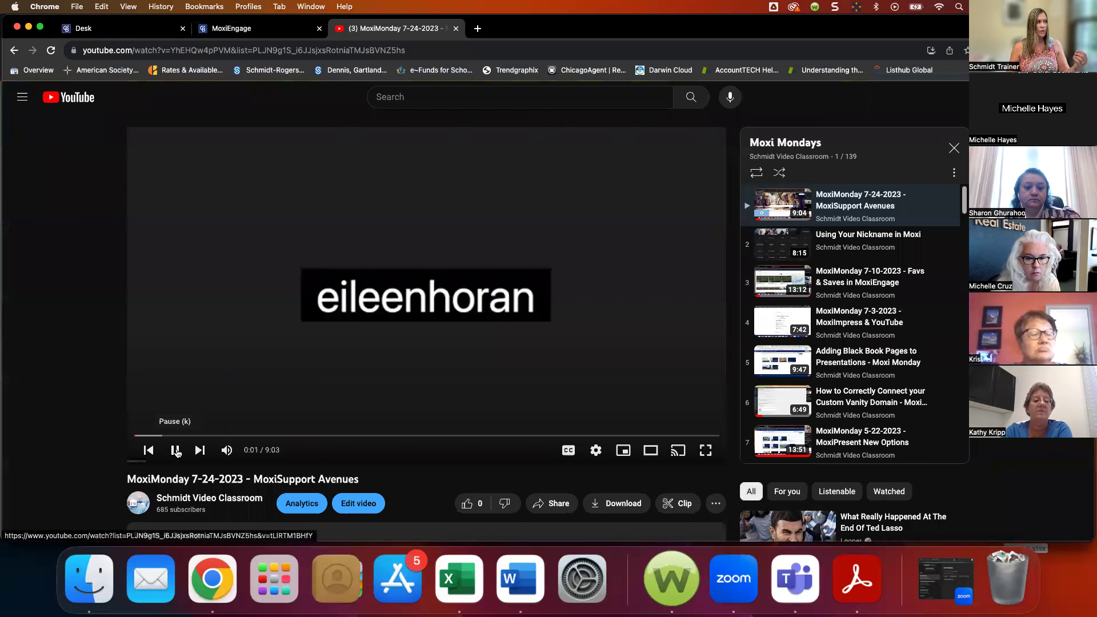
{"action": "left_click", "coordinate": [175, 452]}
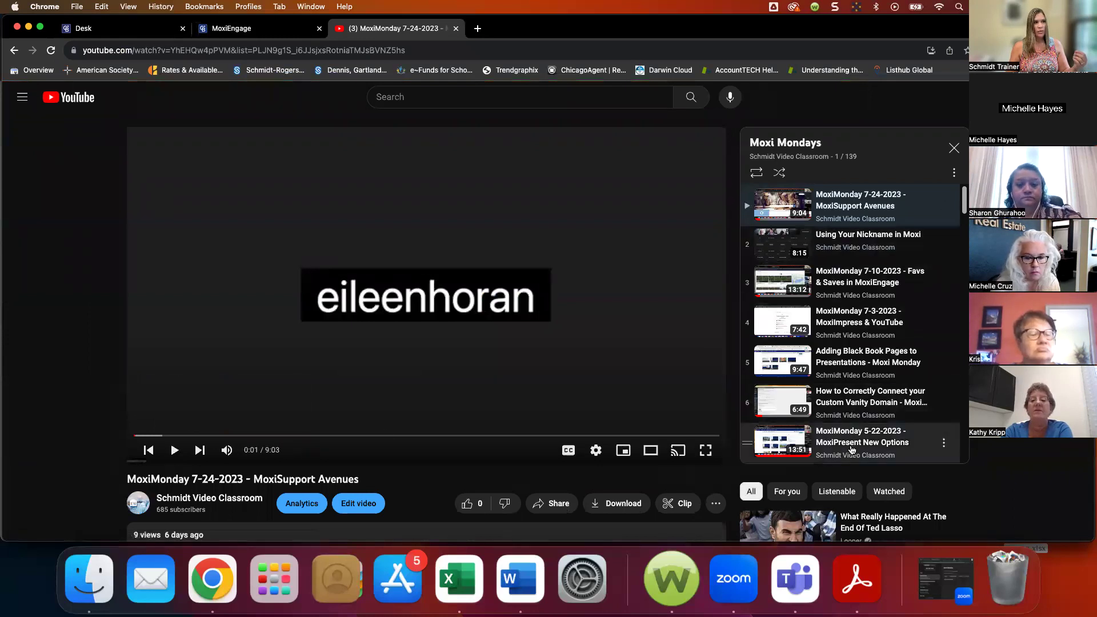
Look through the video titles in the Moxi Mondays playlist and return to its beginning
{"action": "scroll", "coordinate": [852, 449], "scroll_direction": "down", "scroll_amount": 4}
{"action": "scroll", "coordinate": [865, 436], "scroll_direction": "down", "scroll_amount": 4}
{"action": "scroll", "coordinate": [866, 436], "scroll_direction": "down", "scroll_amount": 2}
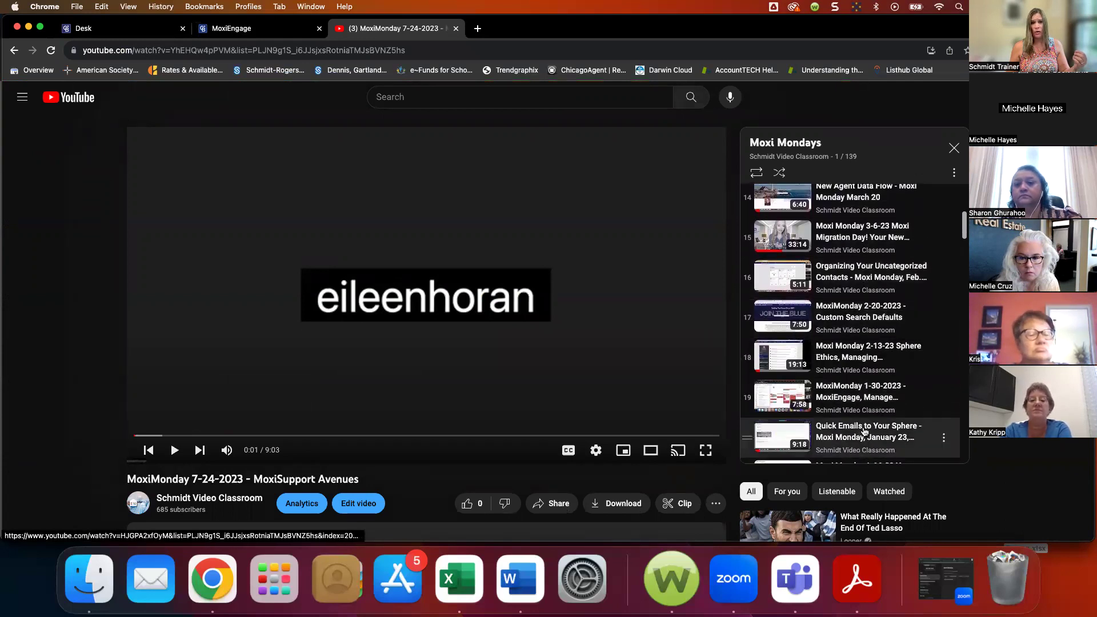
{"action": "scroll", "coordinate": [866, 433], "scroll_direction": "up", "scroll_amount": 10}
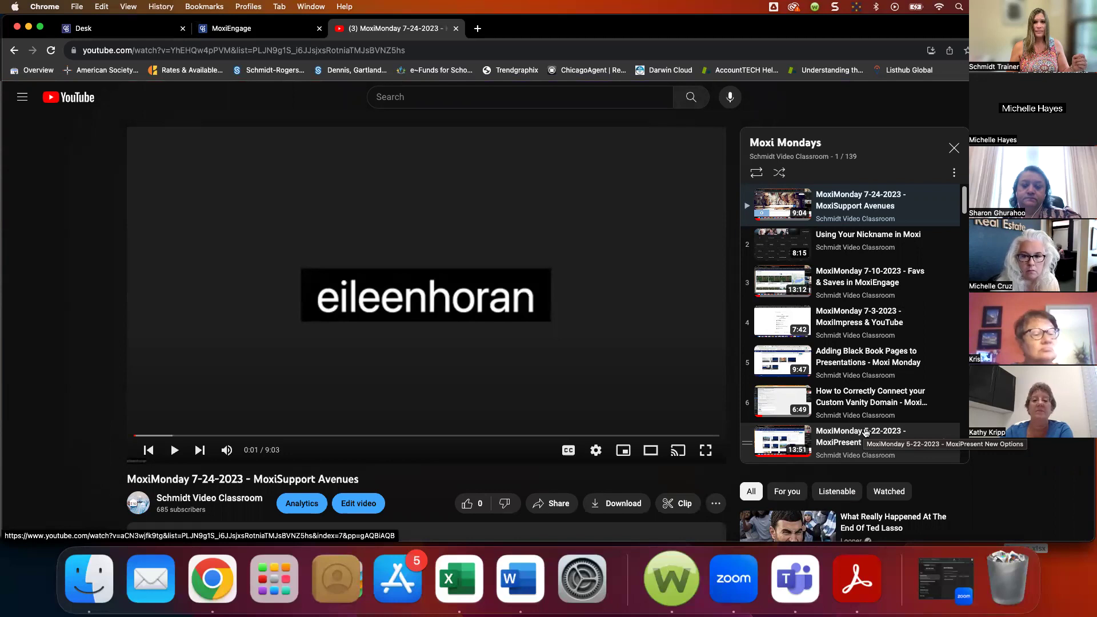
Open schmidtresources.com in a new browser tab and go to its Michigan page
{"action": "left_click_drag", "start_coordinate": [728, 33], "coordinate": [728, 60]}
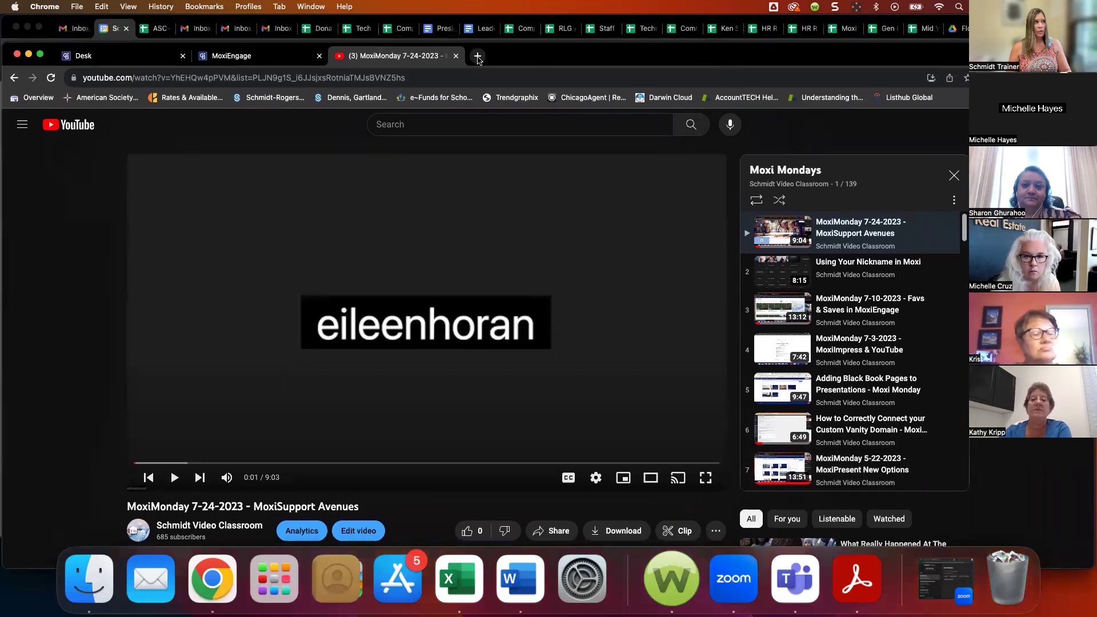
{"action": "left_click", "coordinate": [478, 56]}
{"action": "type", "text": "schmidt"}
{"action": "key", "text": "Return"}
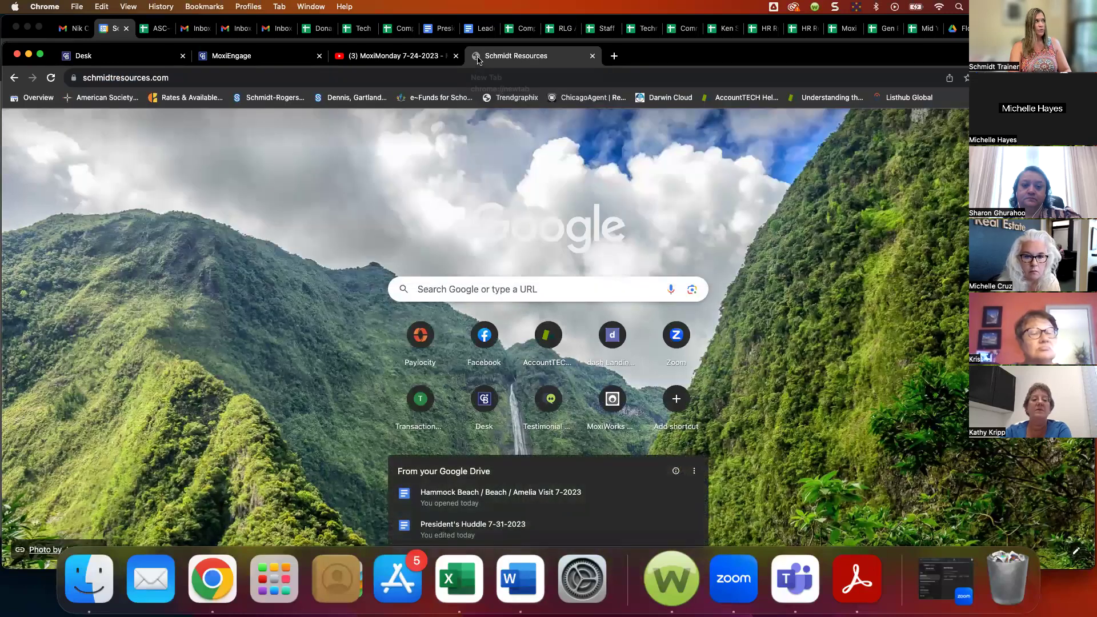
{"action": "left_click", "coordinate": [754, 133]}
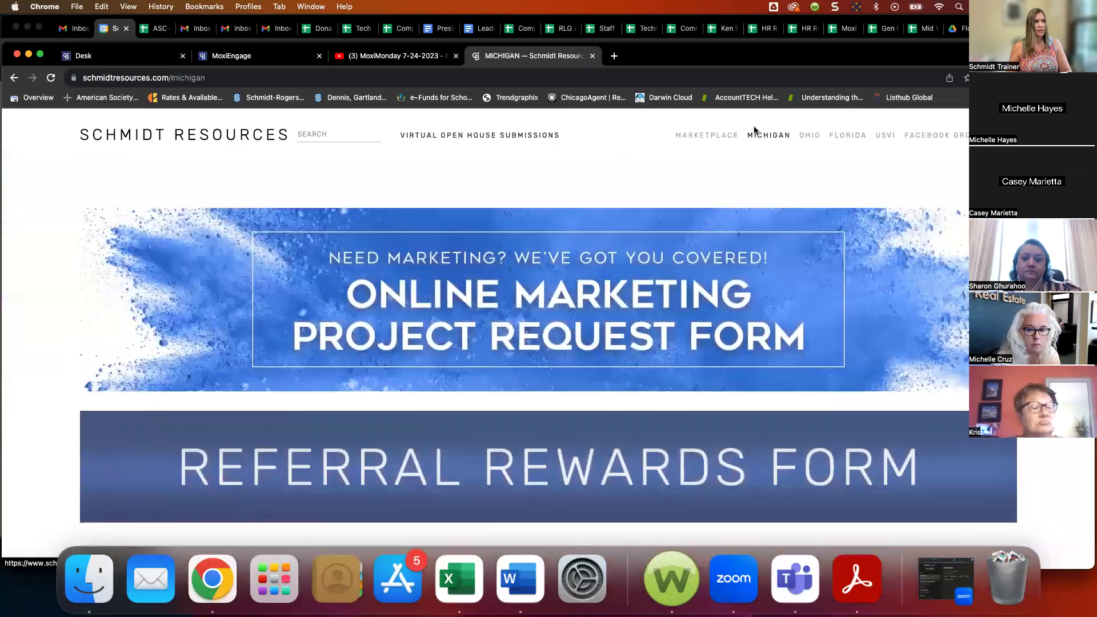
{"action": "left_click_drag", "start_coordinate": [747, 60], "coordinate": [748, 31]}
Open the Technology / Brand Tools section of the Michigan page and go to its Moxi Works links page
{"action": "scroll", "coordinate": [756, 362], "scroll_direction": "down", "scroll_amount": 5}
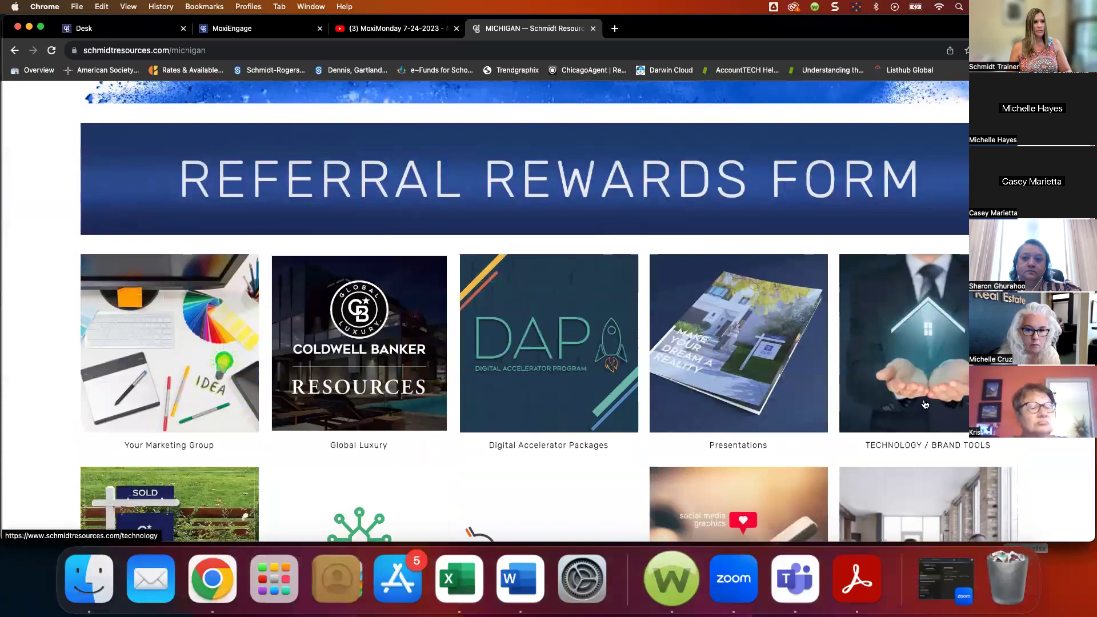
{"action": "left_click", "coordinate": [924, 372]}
{"action": "scroll", "coordinate": [919, 377], "scroll_direction": "down", "scroll_amount": 1}
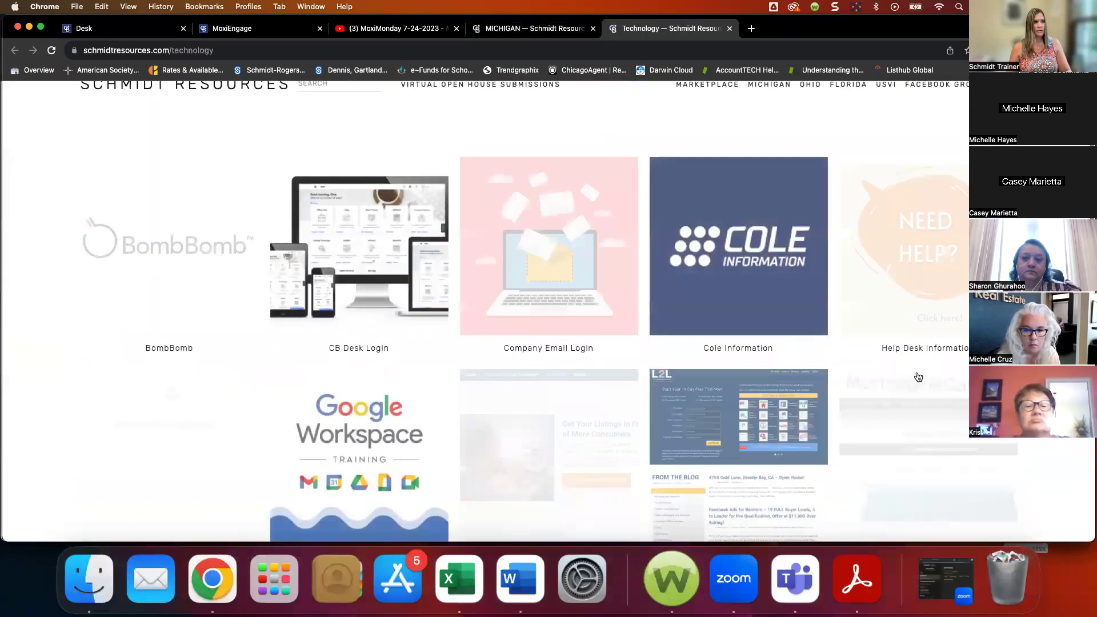
{"action": "scroll", "coordinate": [919, 377], "scroll_direction": "down", "scroll_amount": 5}
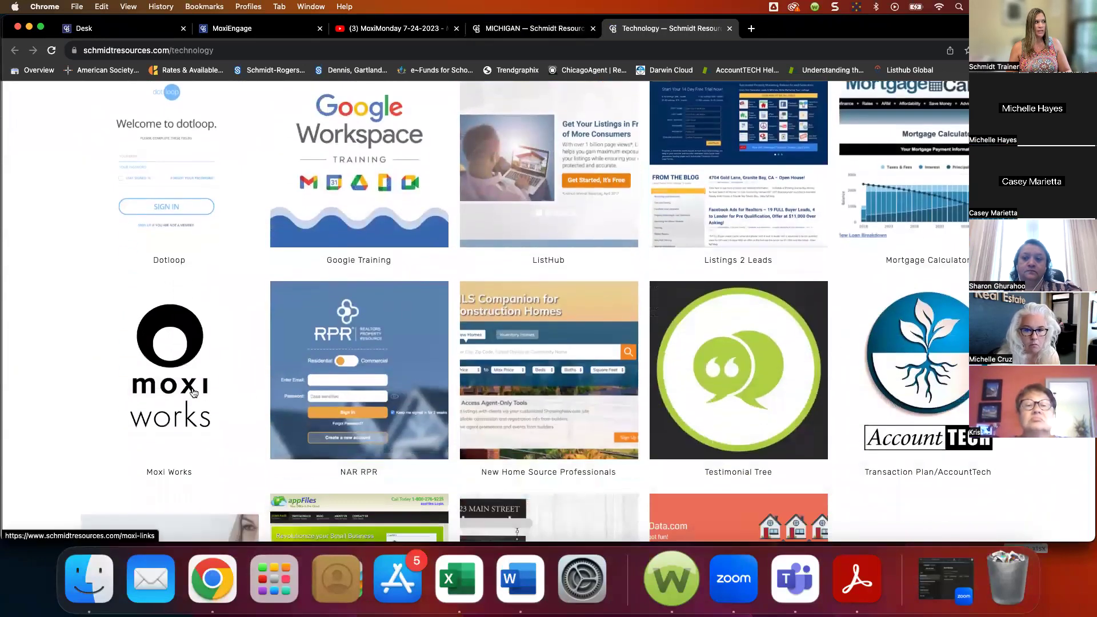
{"action": "left_click", "coordinate": [193, 393]}
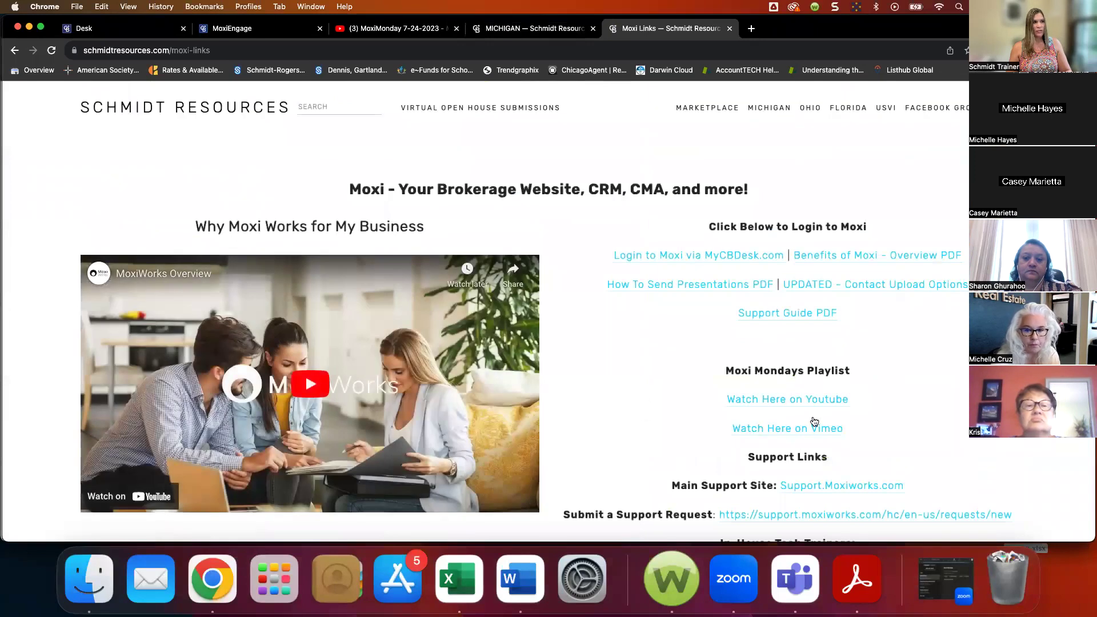